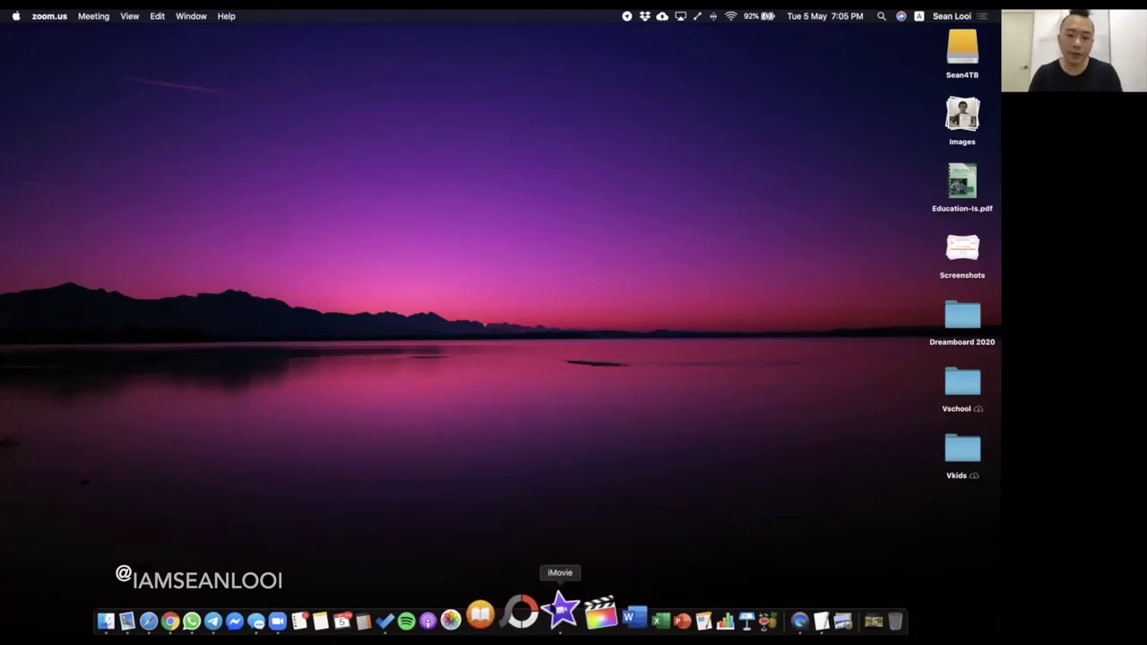
- Launch iMovie and start a new Movie project
left_click(555, 613)
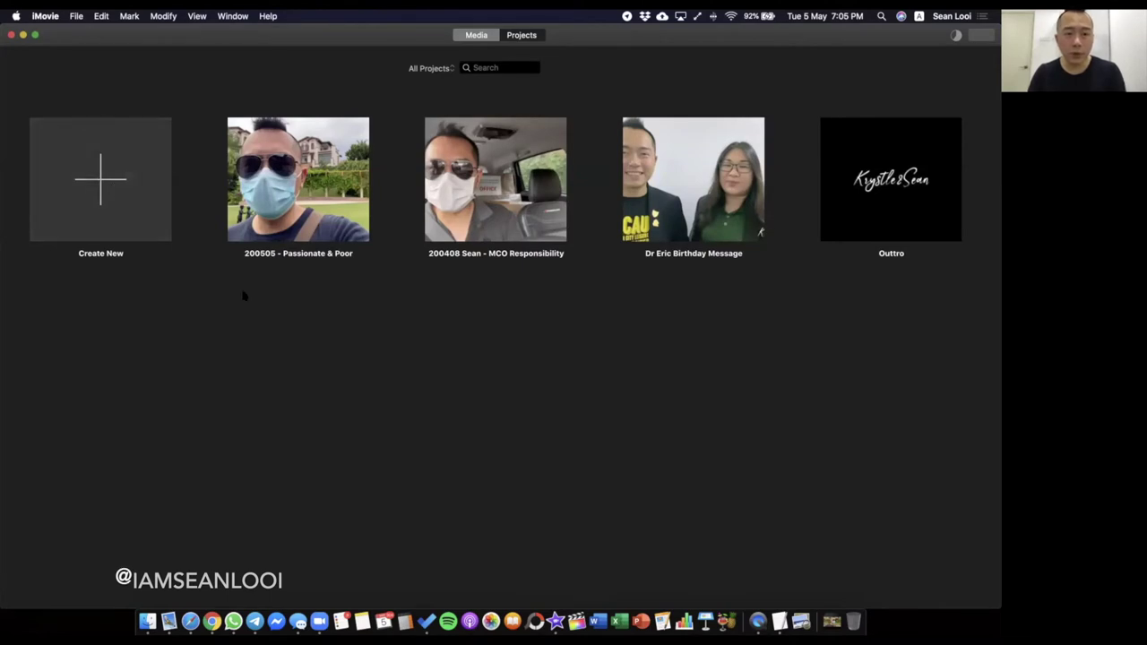
left_click(97, 215)
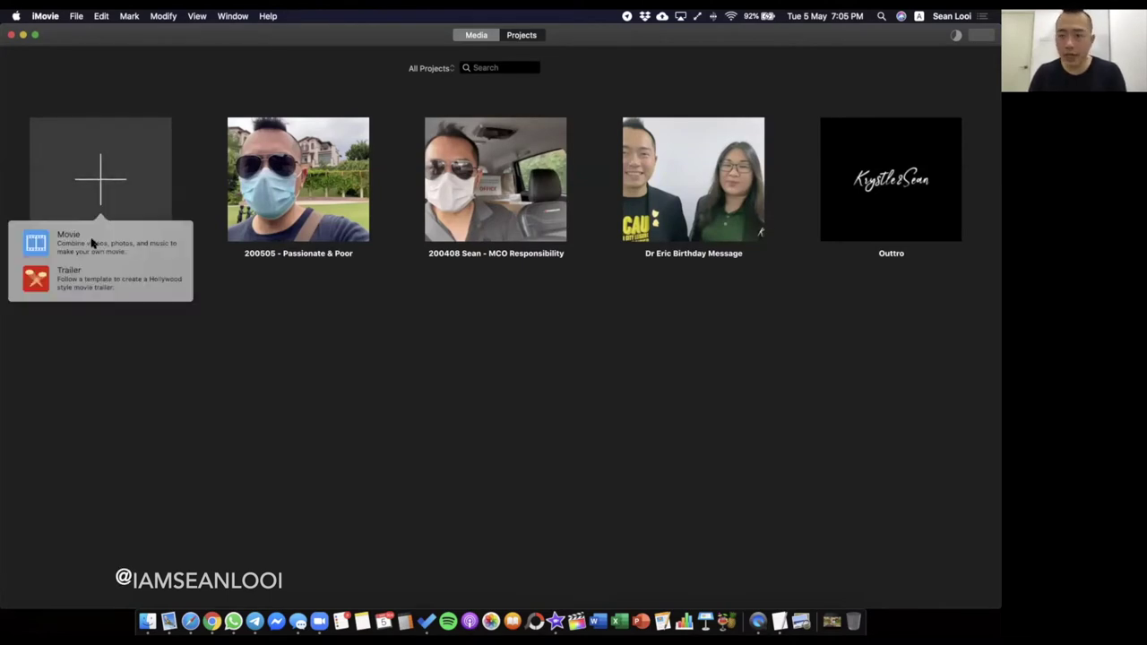
left_click(92, 242)
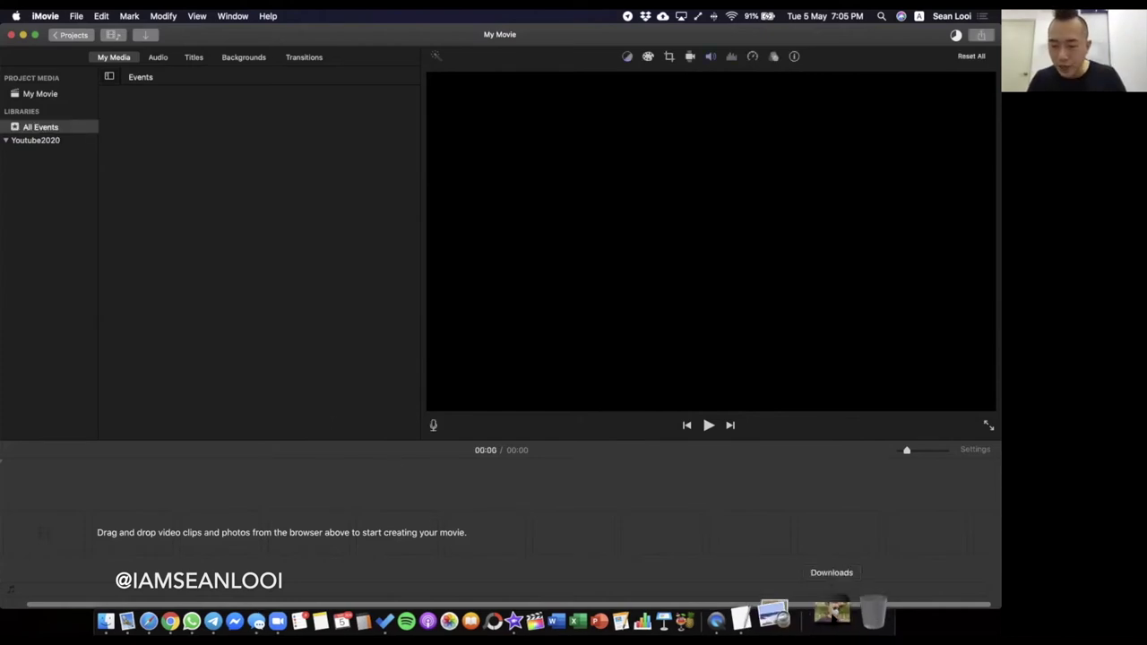
- Add IMG_2761.MOV from Downloads to the timeline and auto-enhance the clip's colour
left_click(832, 613)
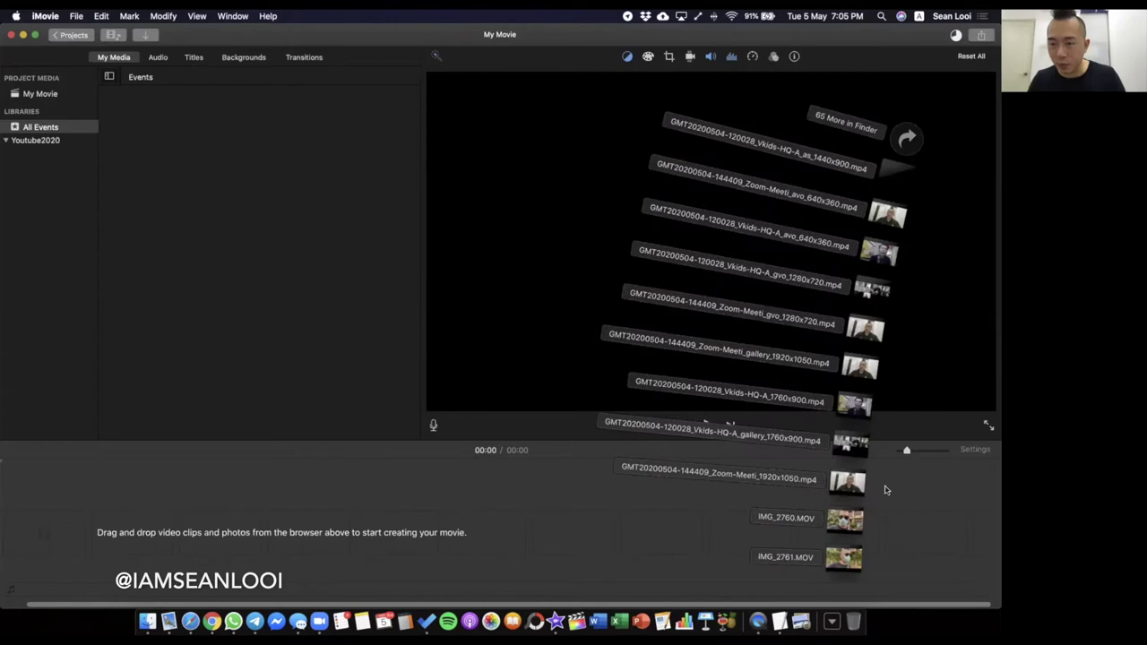
left_click_drag(848, 561, 86, 524)
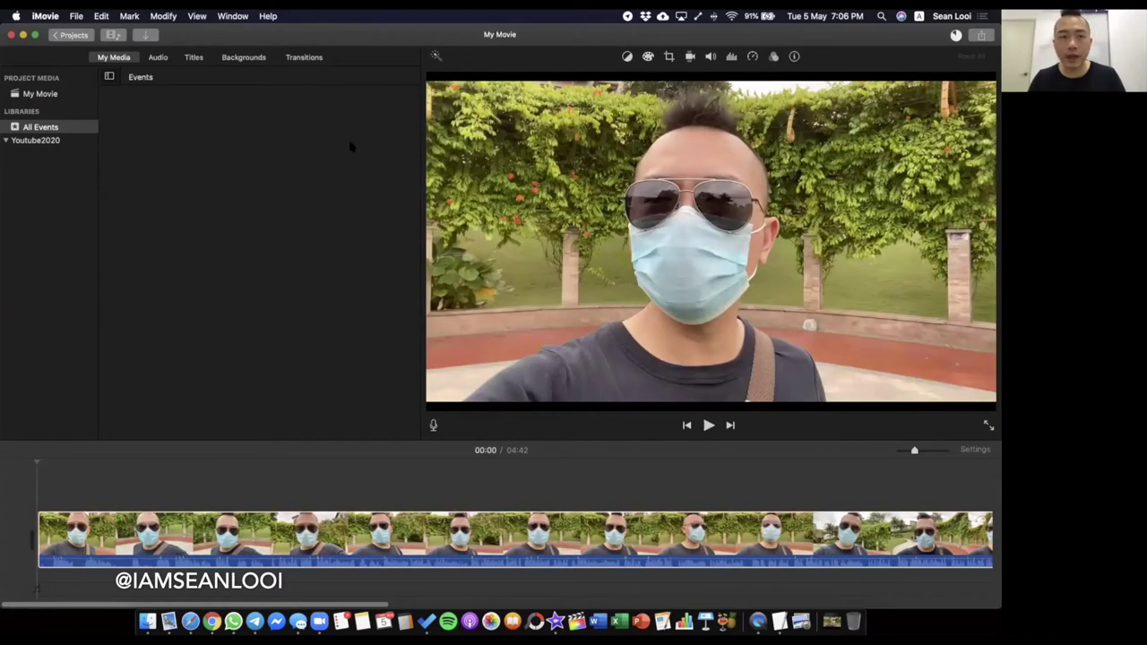
left_click(315, 529)
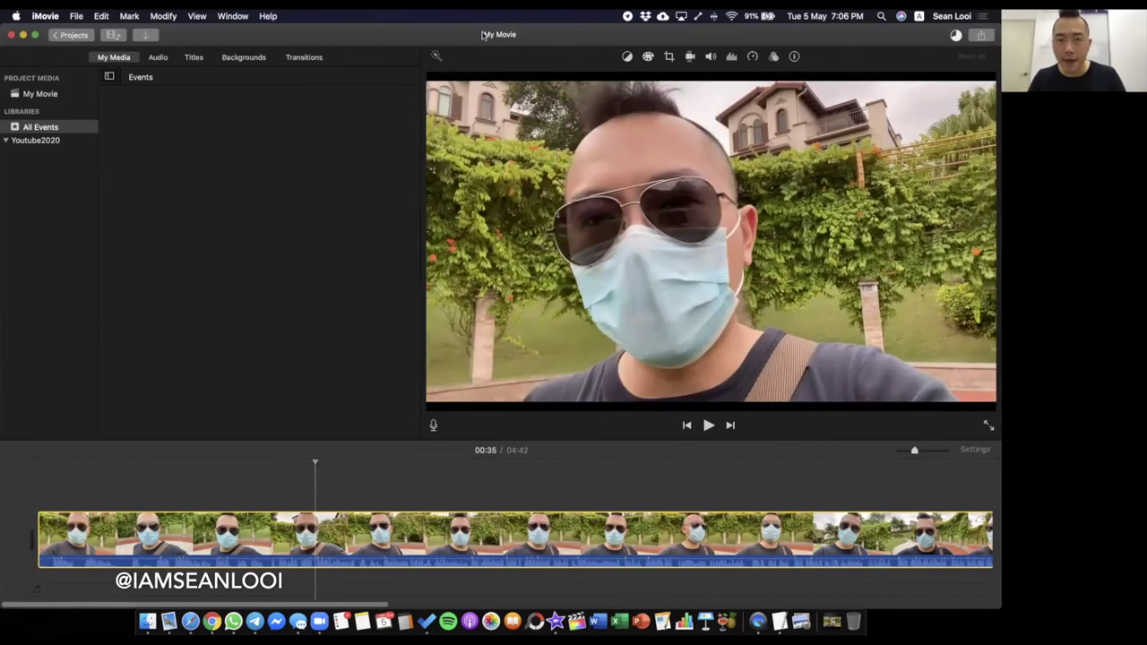
left_click(437, 59)
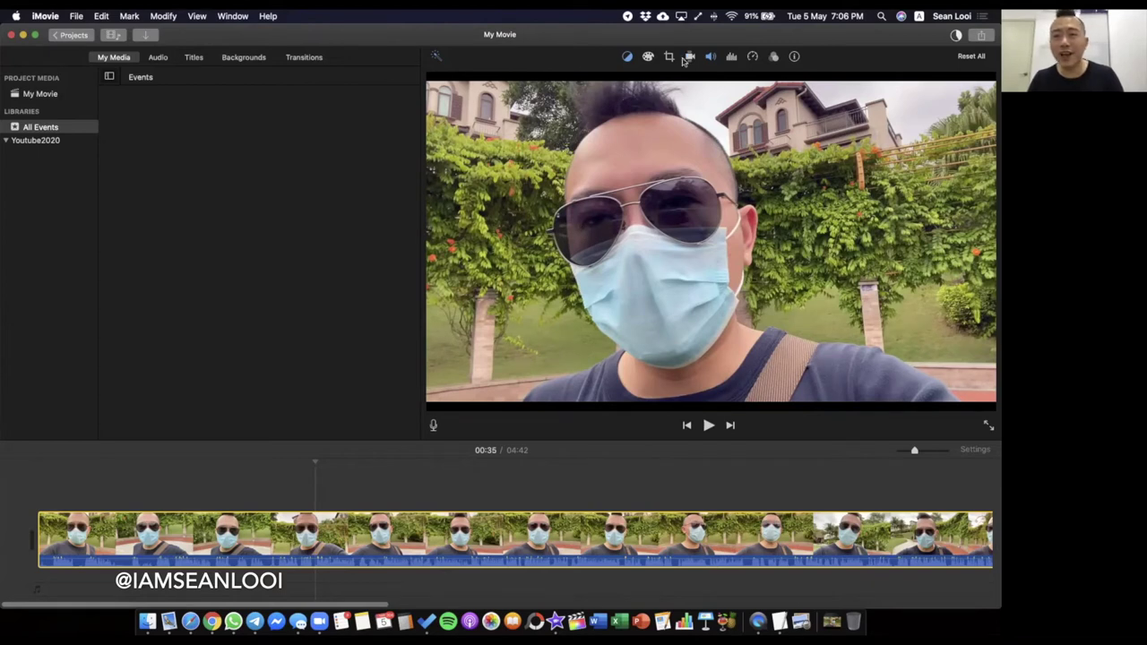
- Turn on background noise reduction at 50% and set the clip's equalizer to Bass Boost
left_click(711, 57)
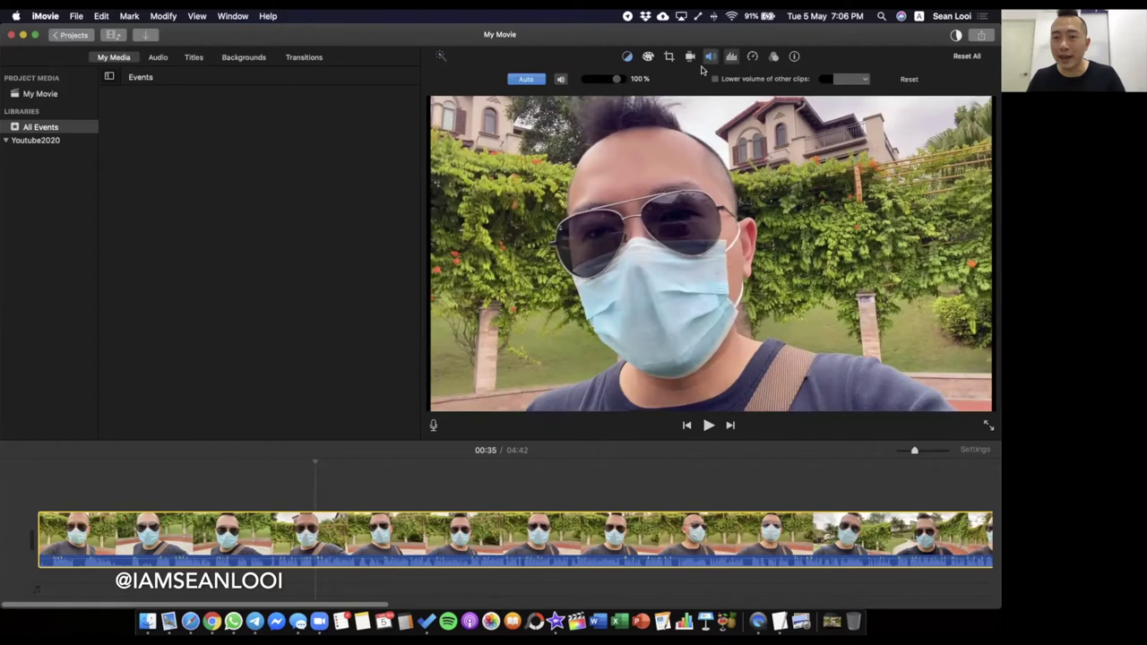
left_click(732, 58)
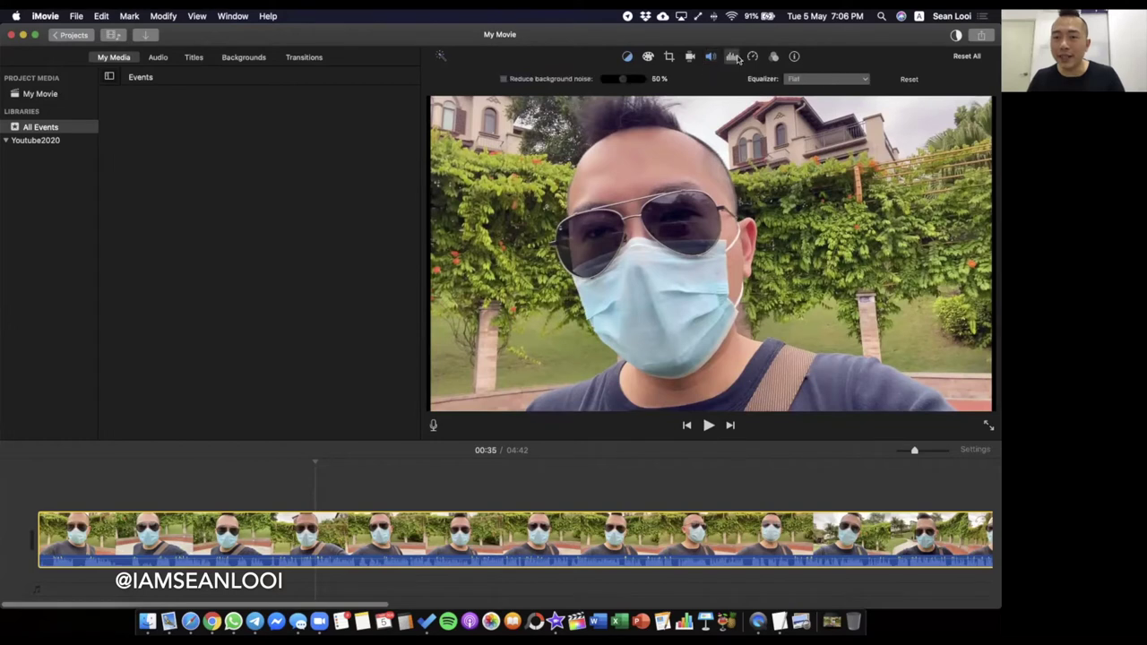
left_click(553, 83)
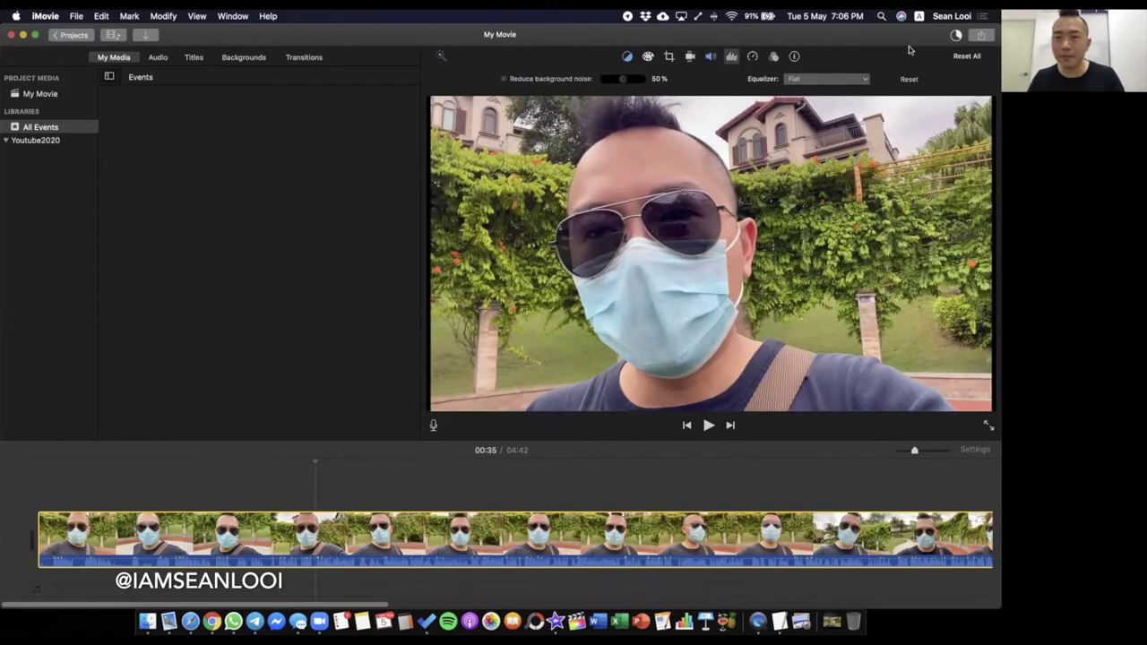
left_click(794, 80)
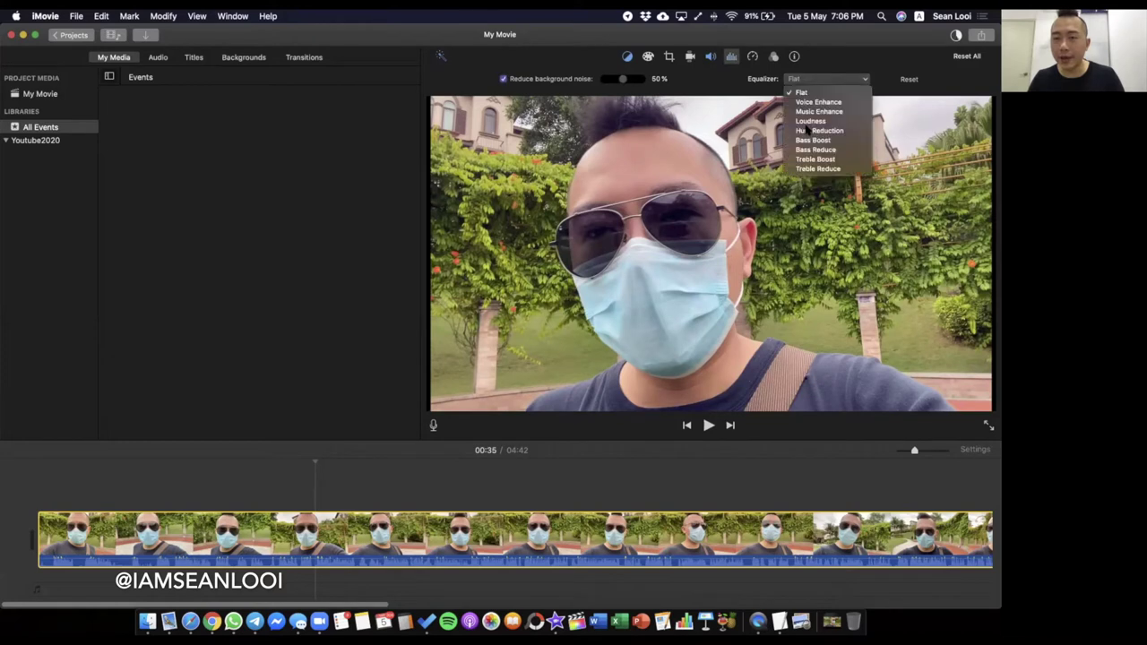
left_click(810, 143)
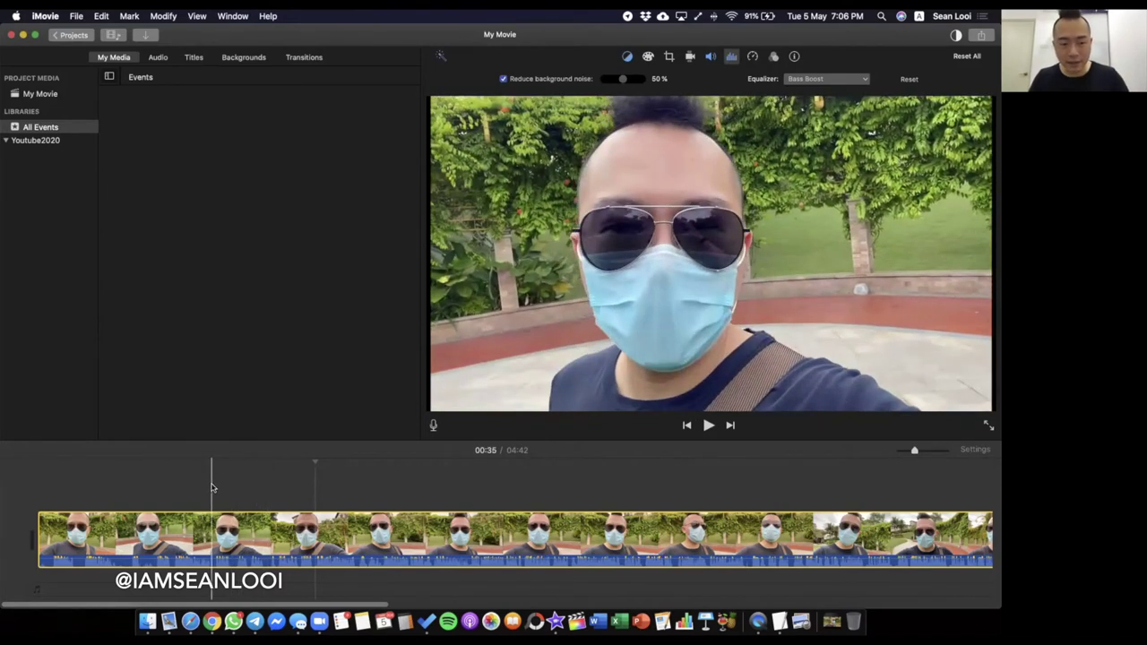
- Play through the opening and zoom the timeline in to place the playhead at 00:16
left_click(212, 487)
key("space")
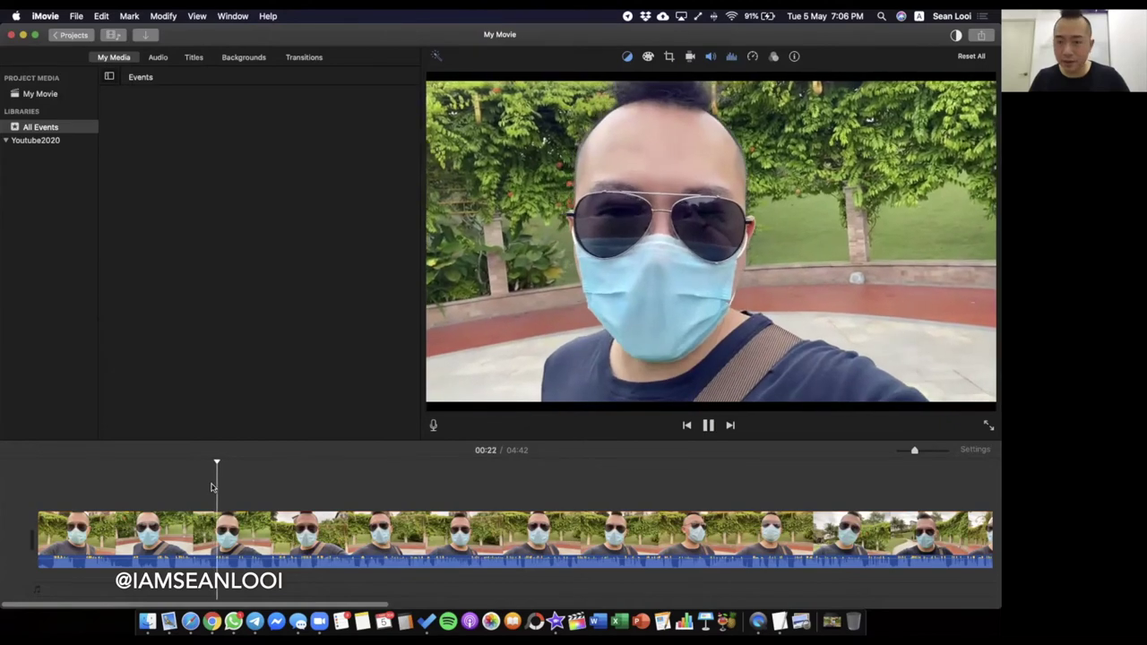
left_click(168, 504)
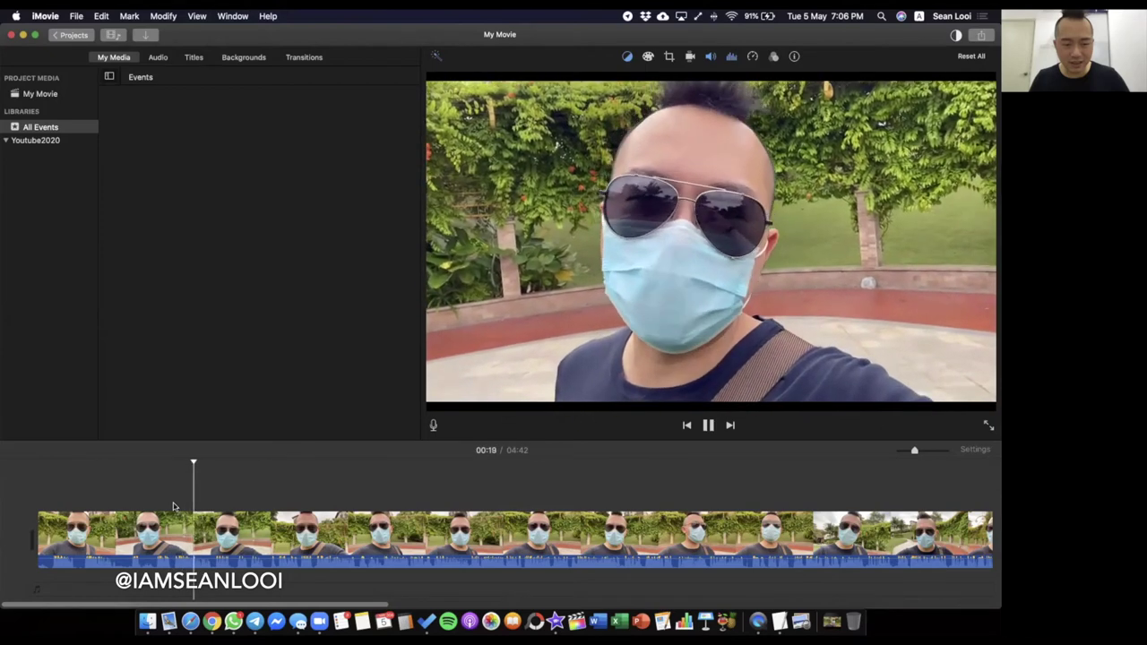
key("space")
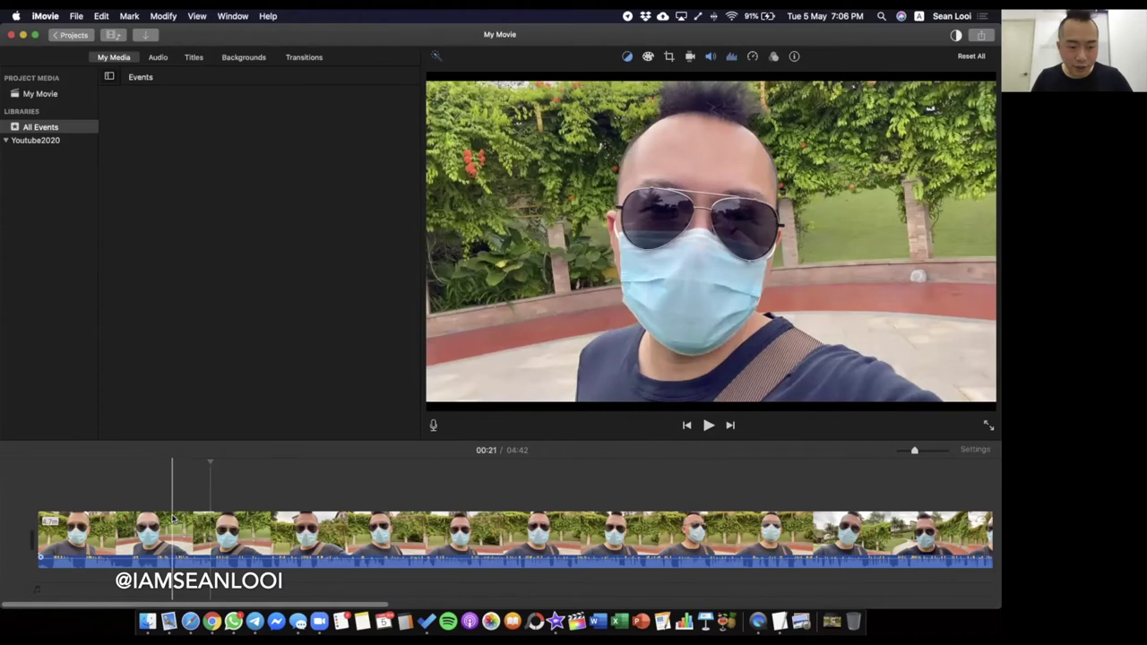
key("super+equal")
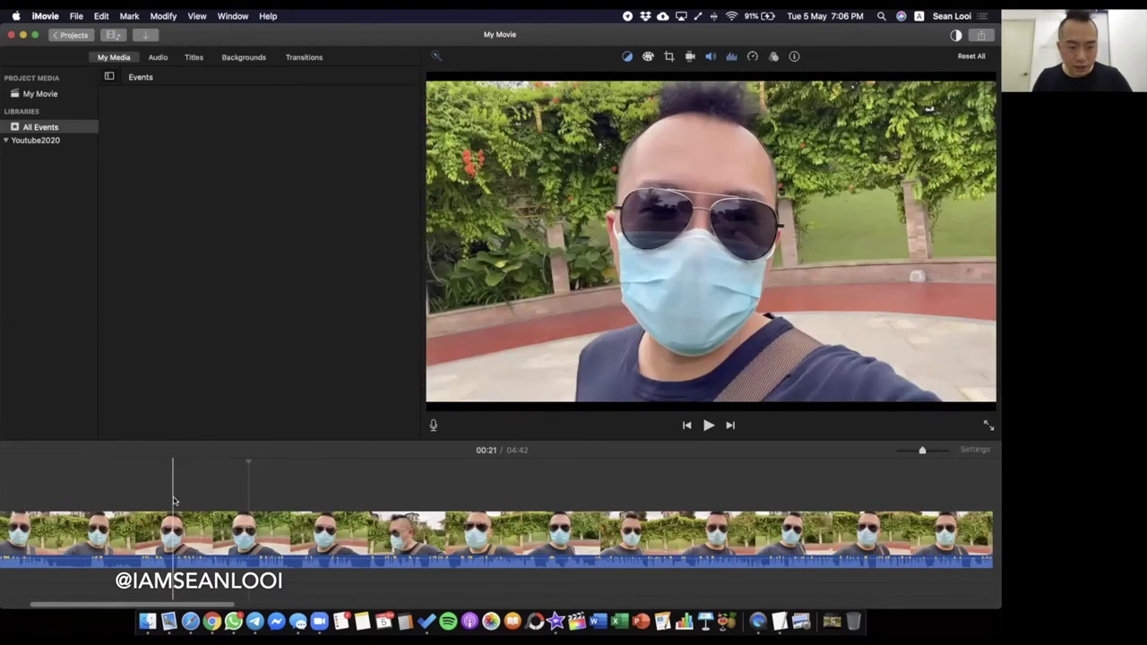
left_click(172, 500)
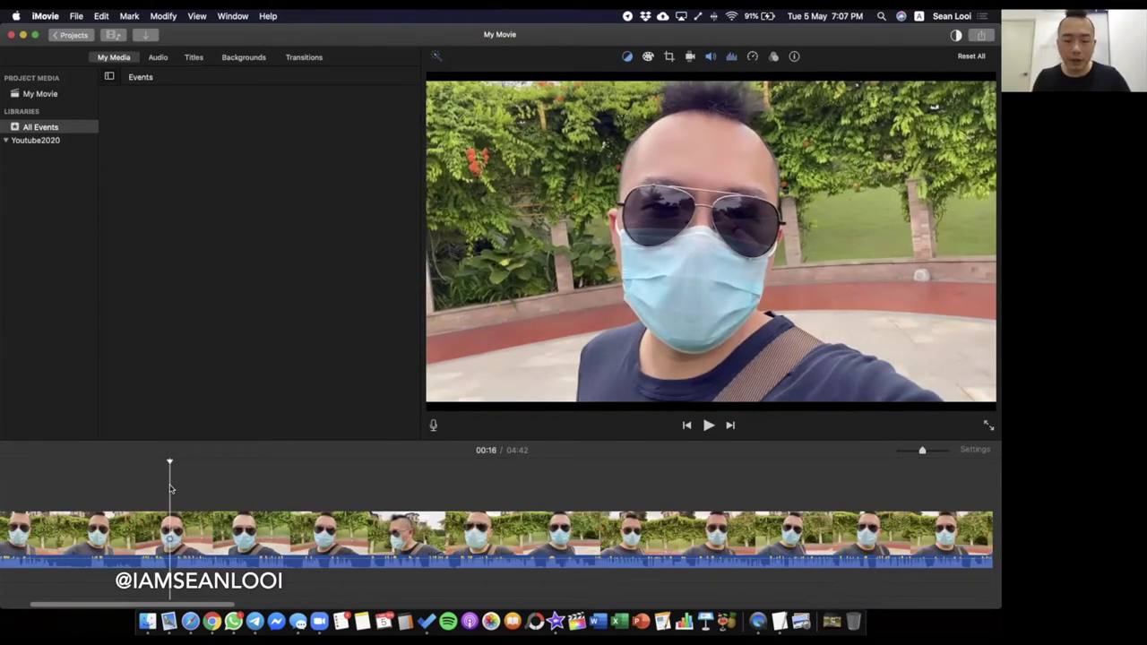
- Split the clip at 00:16 and delete the opening piece, leaving a 04:25 movie
key("super+b")
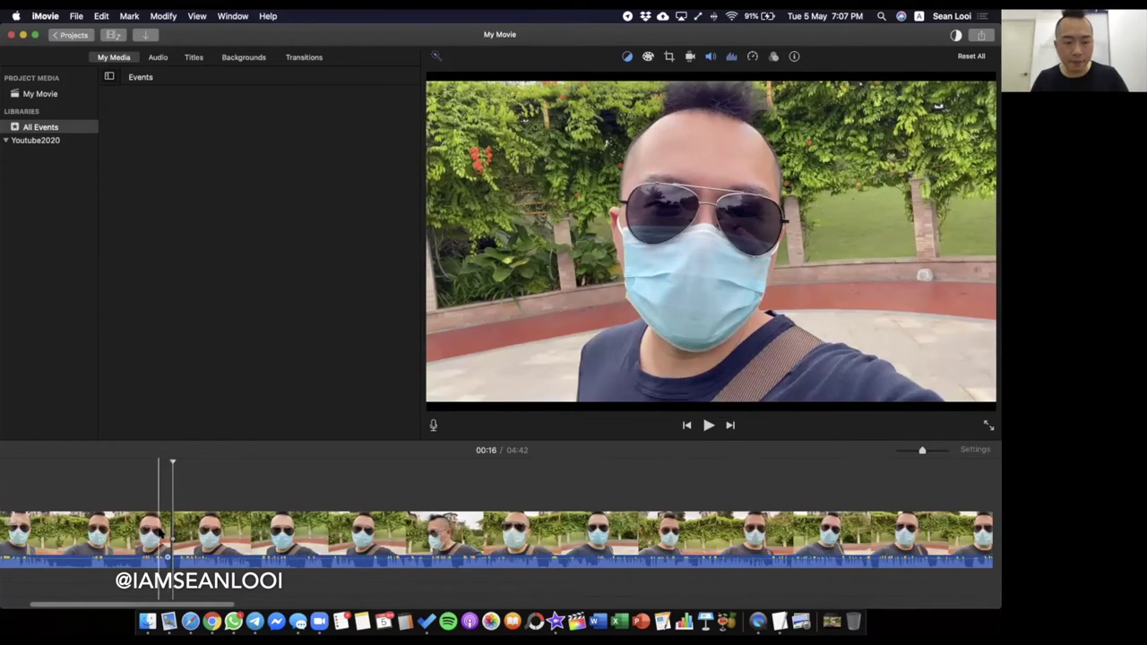
left_click(161, 532)
key("Delete")
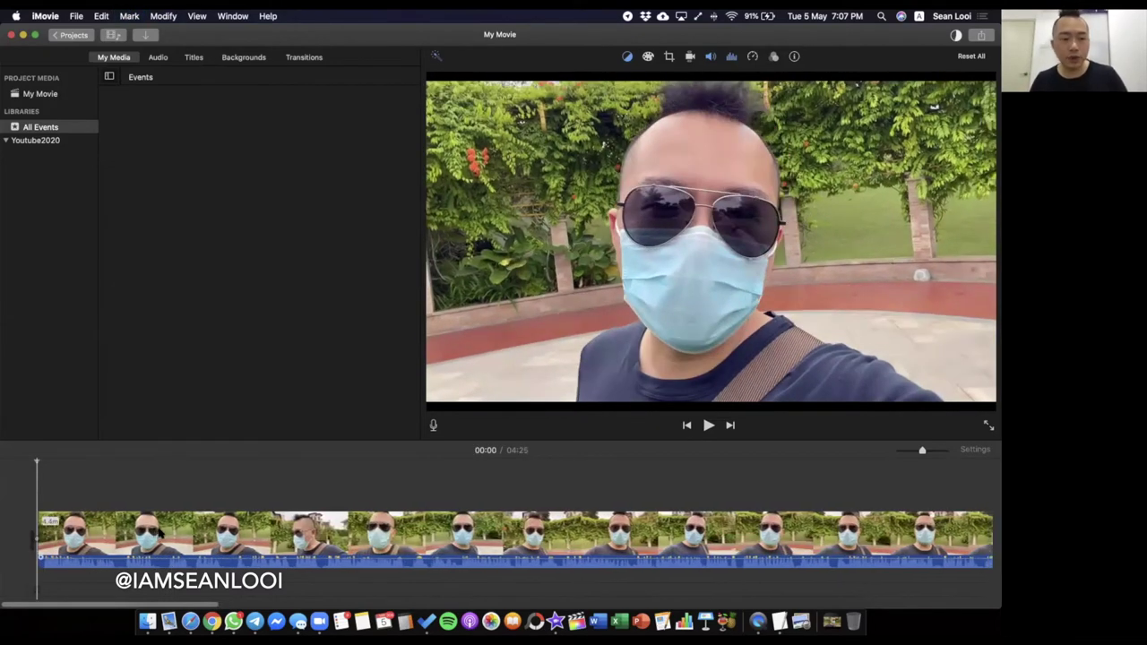
- Review the trimmed movie up to 00:37, readjust the timeline zoom, and bring up the transitions library
key("space")
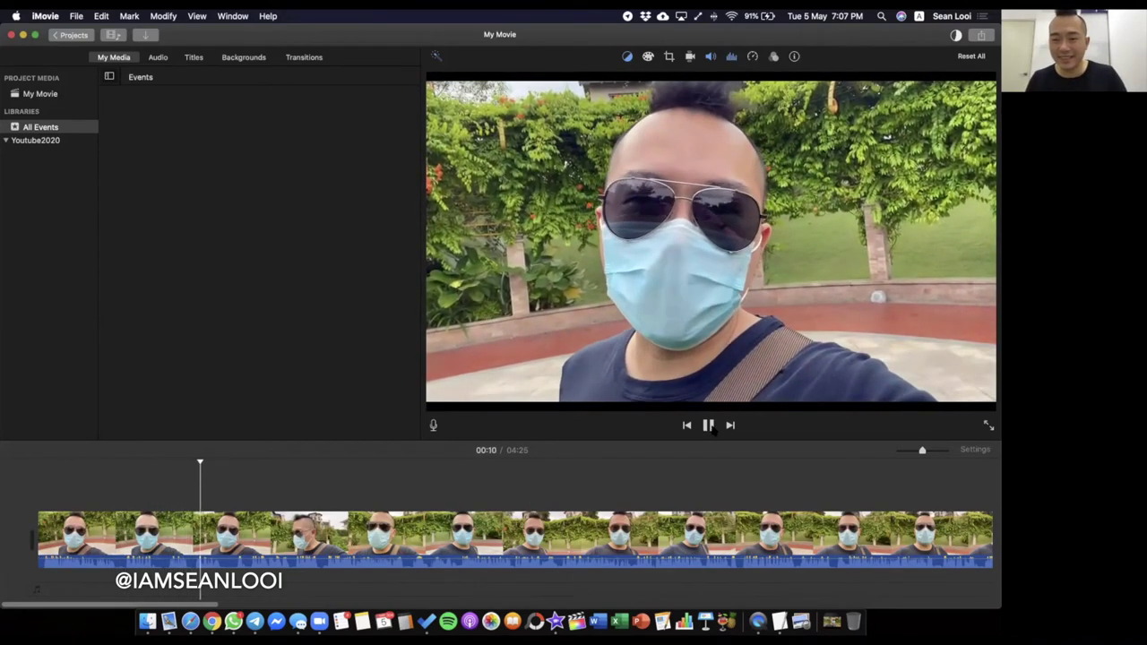
left_click(709, 426)
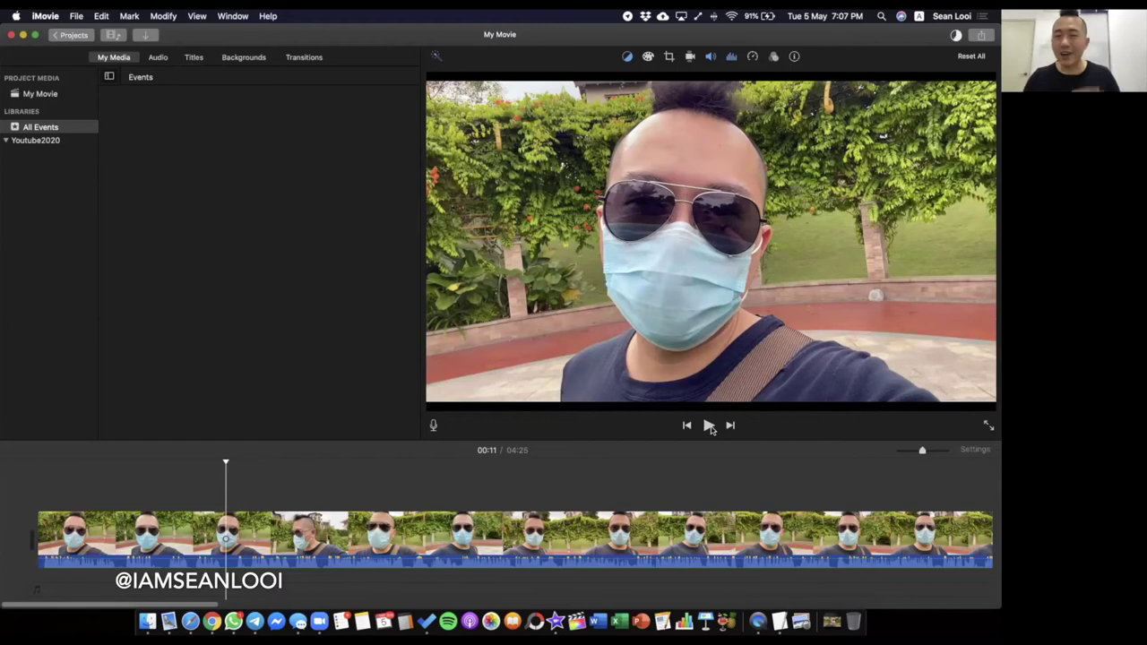
key("space")
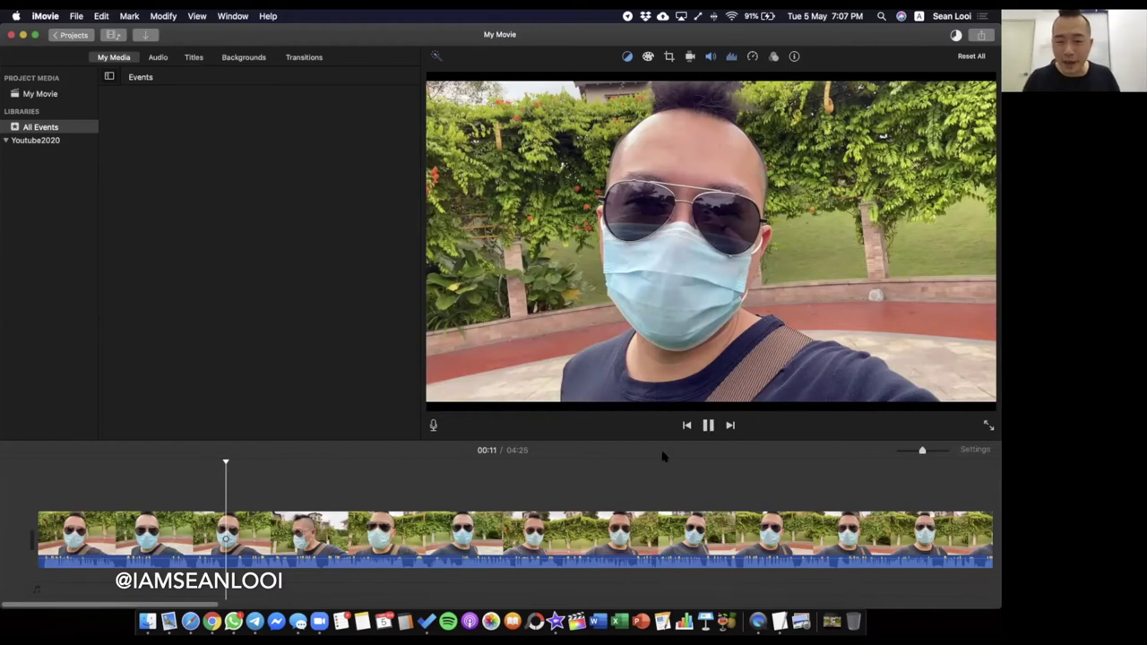
left_click(631, 489)
key("space")
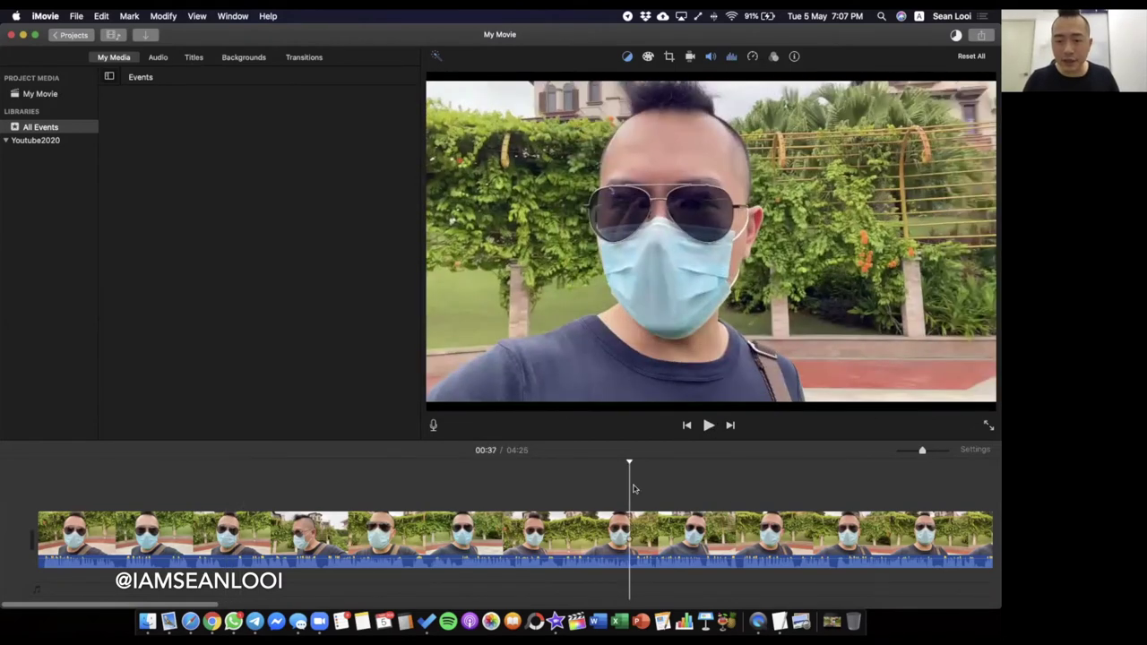
key("super+minus")
key("super+minus")
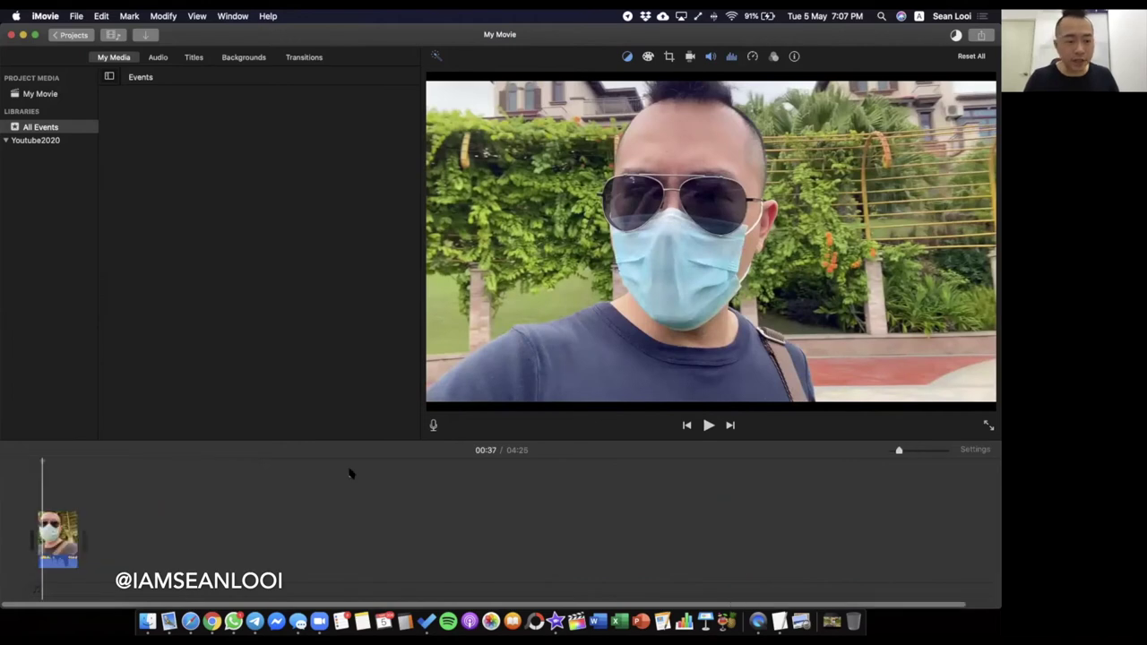
key("super+plus")
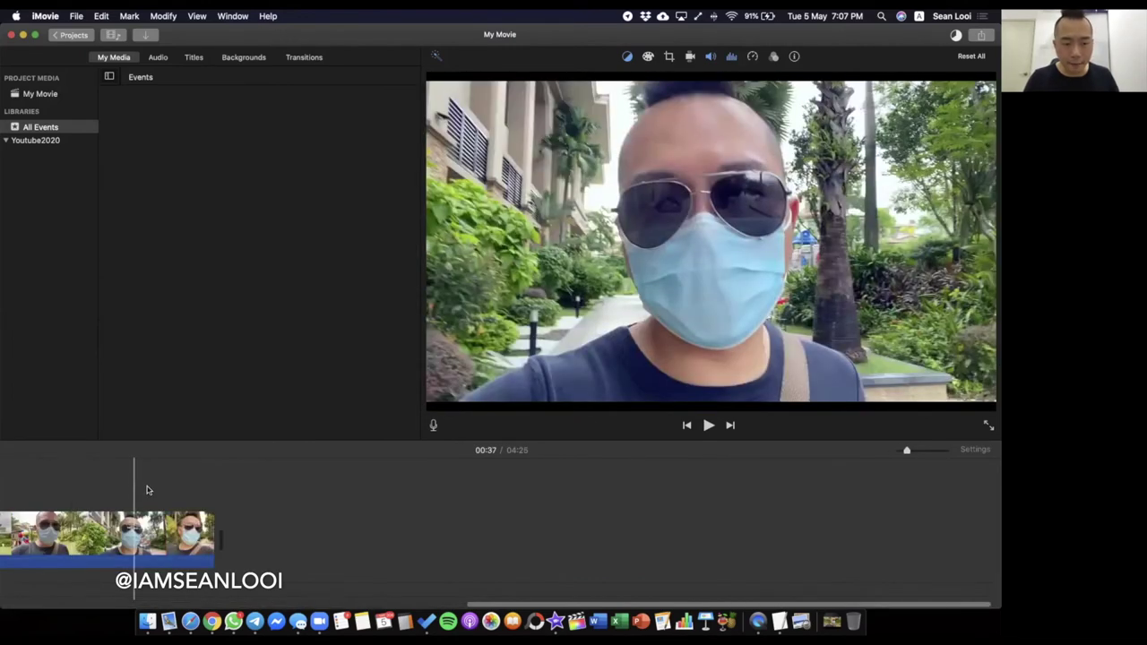
key("super+plus")
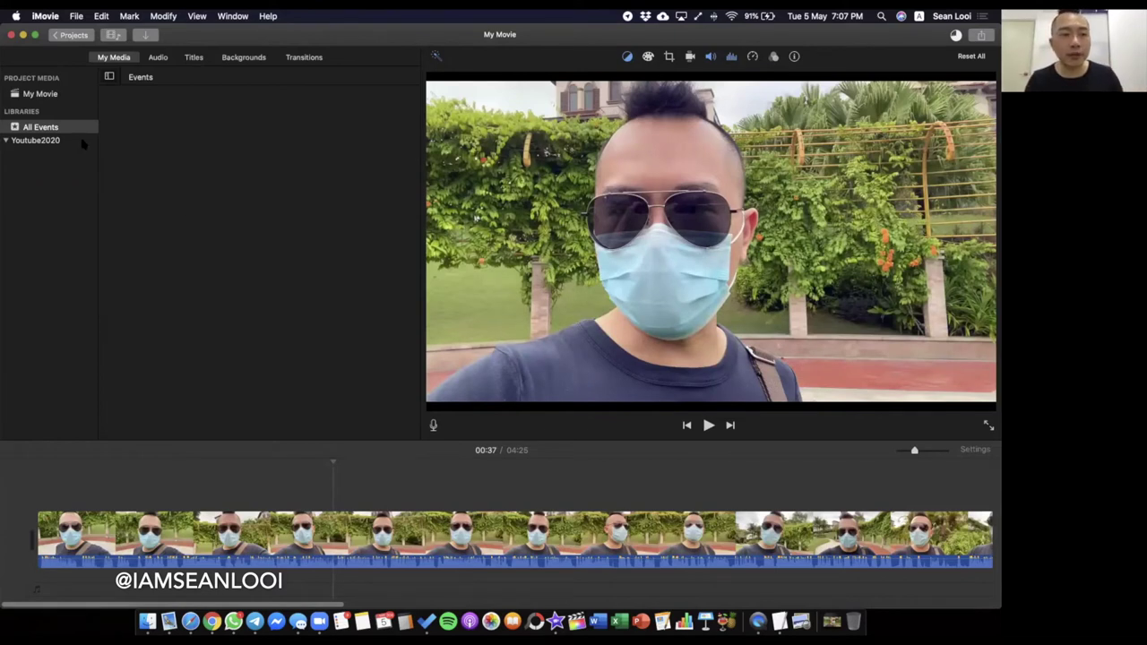
left_click(305, 57)
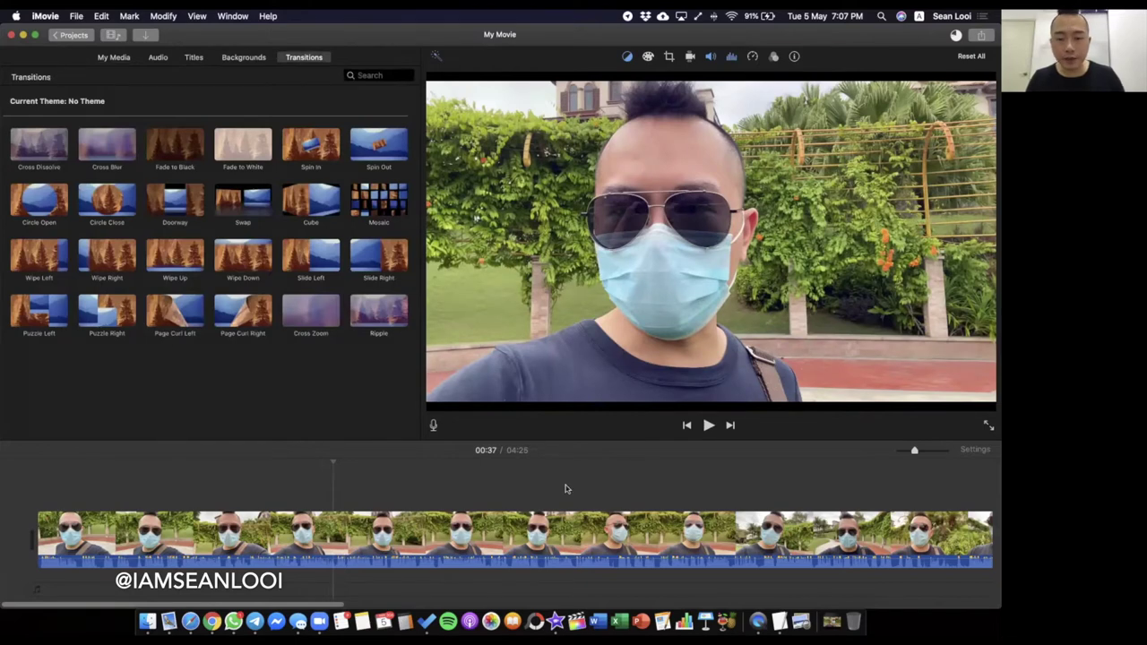
- Place a Fade to Black transition at the end of the clip
scroll(563, 486, "right", 5)
scroll(563, 486, "right", 5)
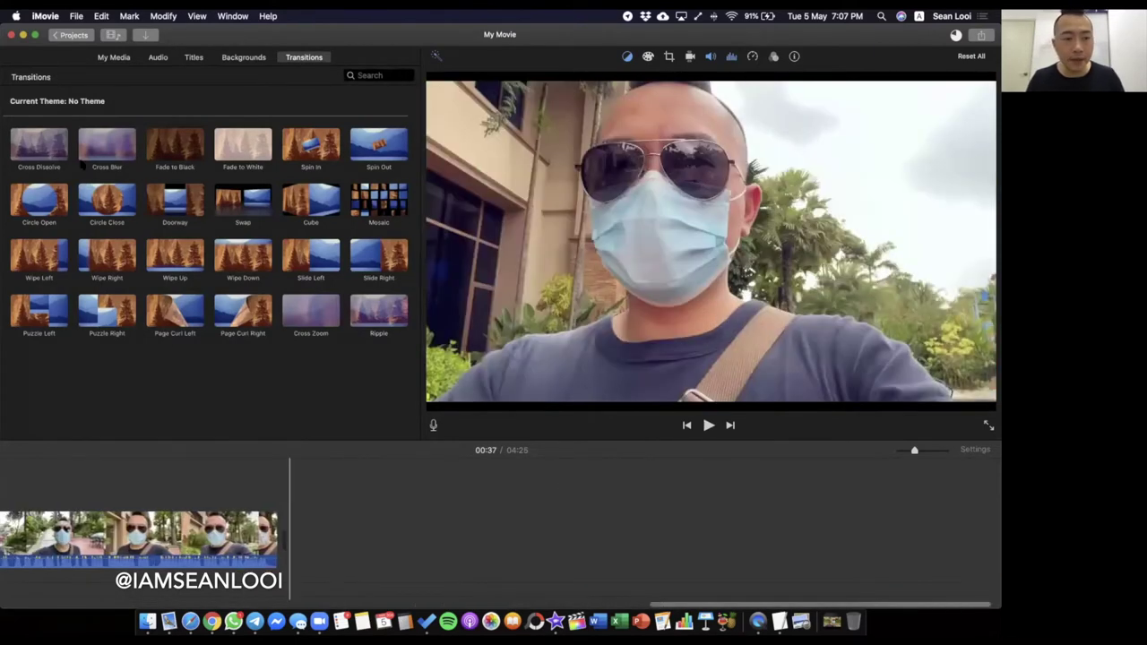
left_click(173, 145)
left_click_drag(207, 236, 299, 511)
- Preview the fade-out ending, then return the playhead to the movie's start
left_click(254, 484)
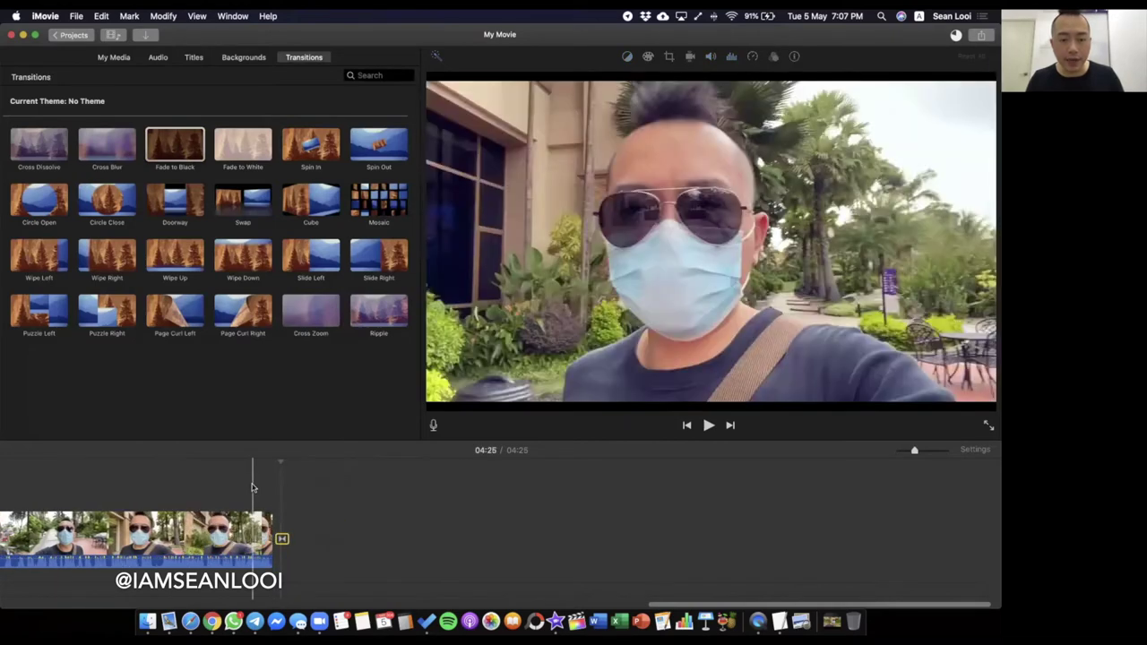
key("space")
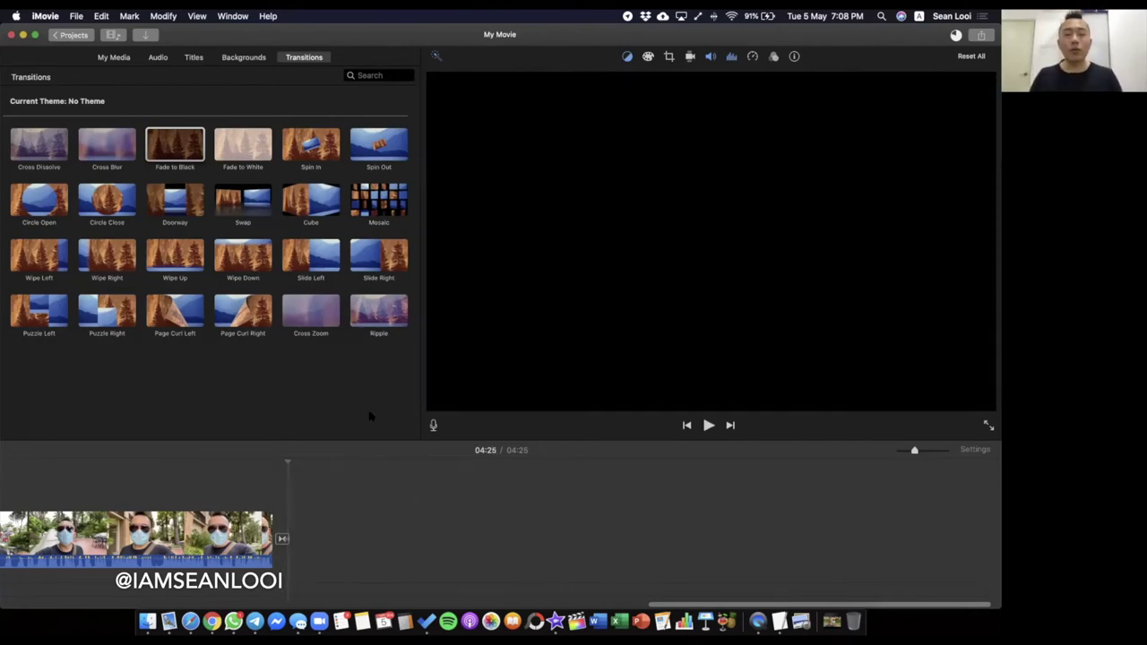
key("super+minus")
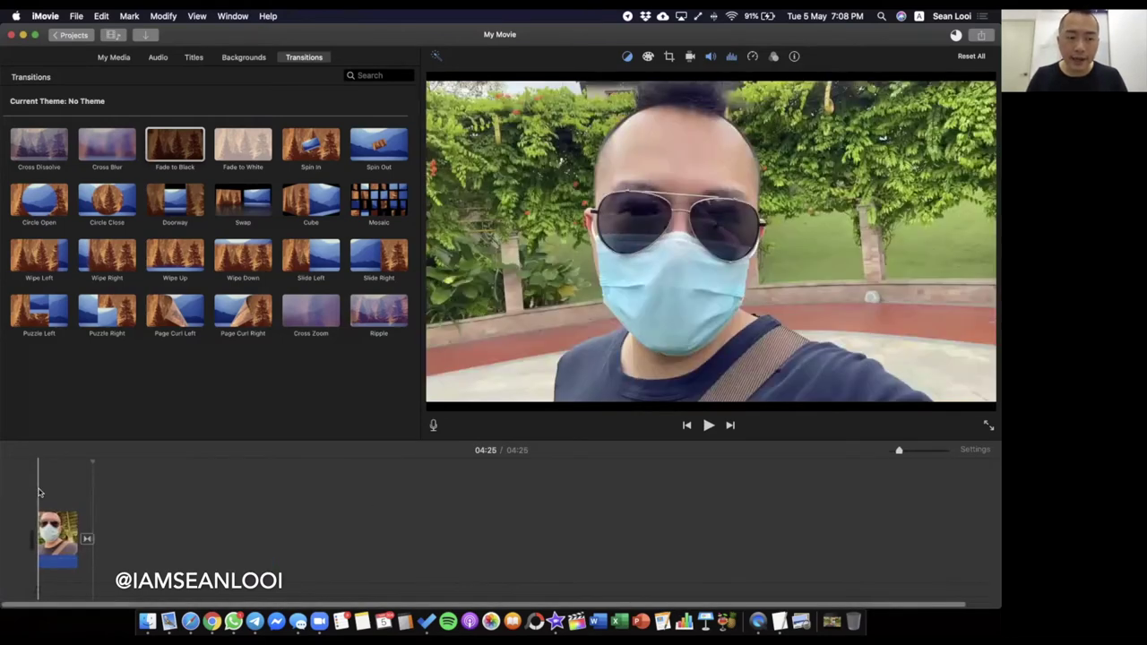
key("super+equal")
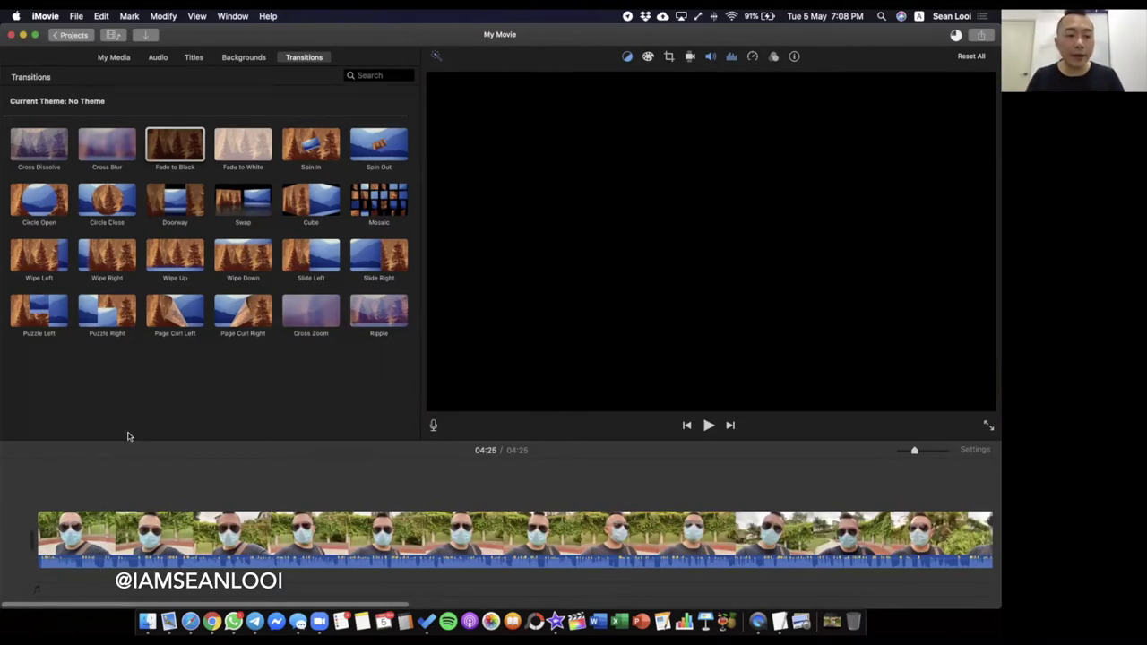
left_click(36, 516)
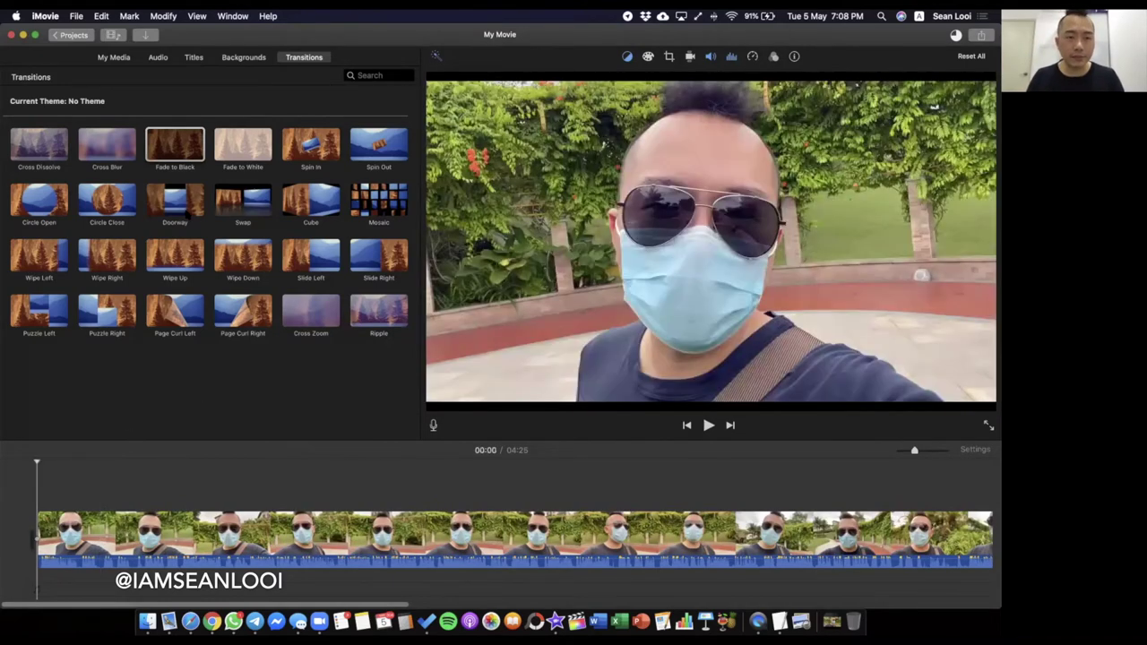
- Add a Gravity Lower Third title at the start of the movie
left_click(194, 58)
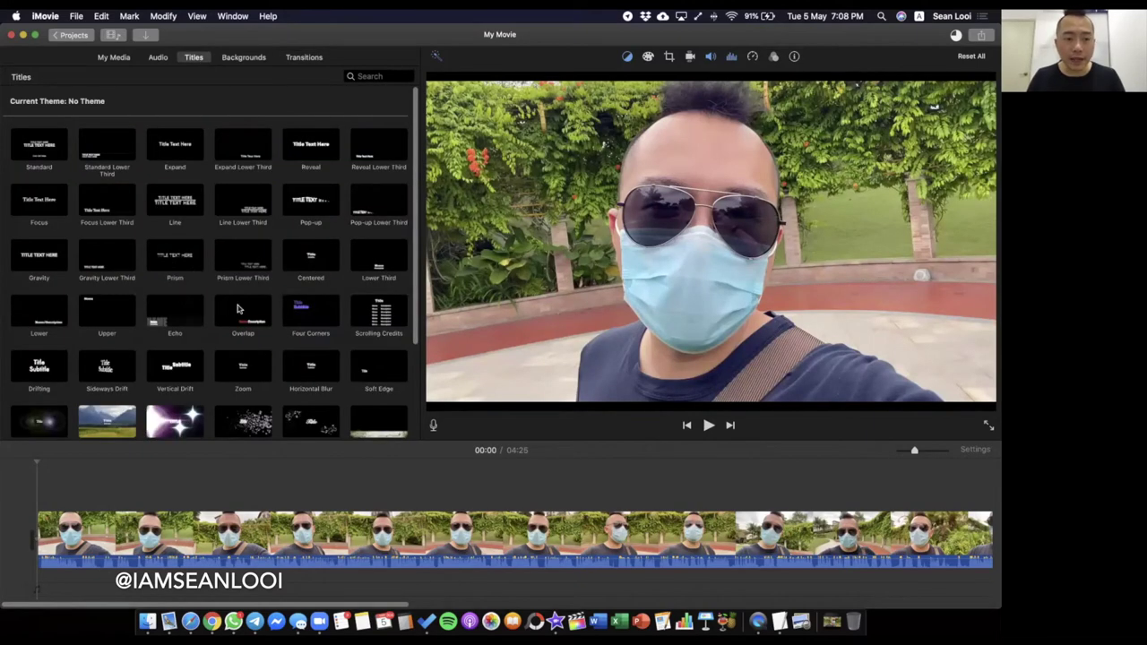
left_click(103, 255)
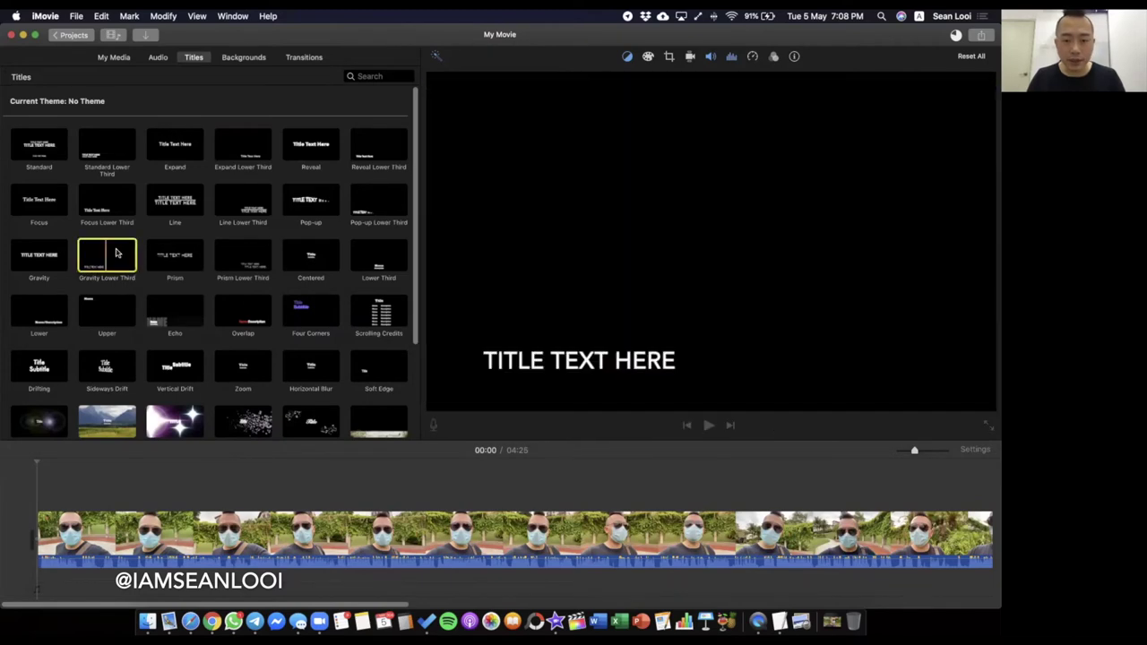
double_click(102, 255)
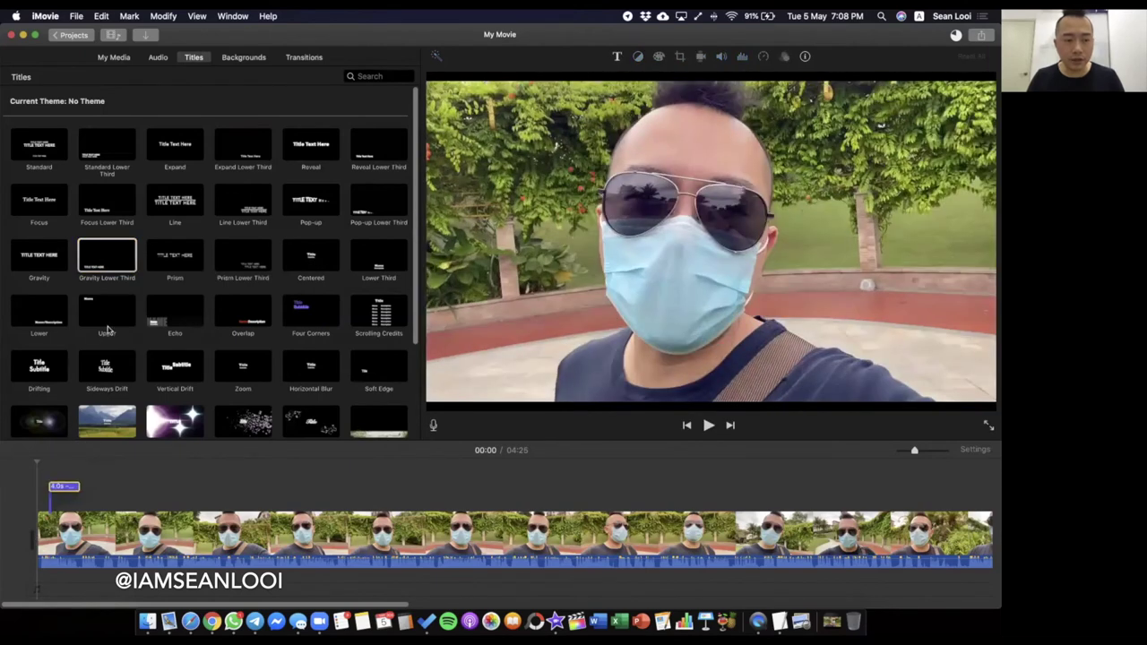
- Replace the title's placeholder text with the creator's social-media handle
double_click(51, 501)
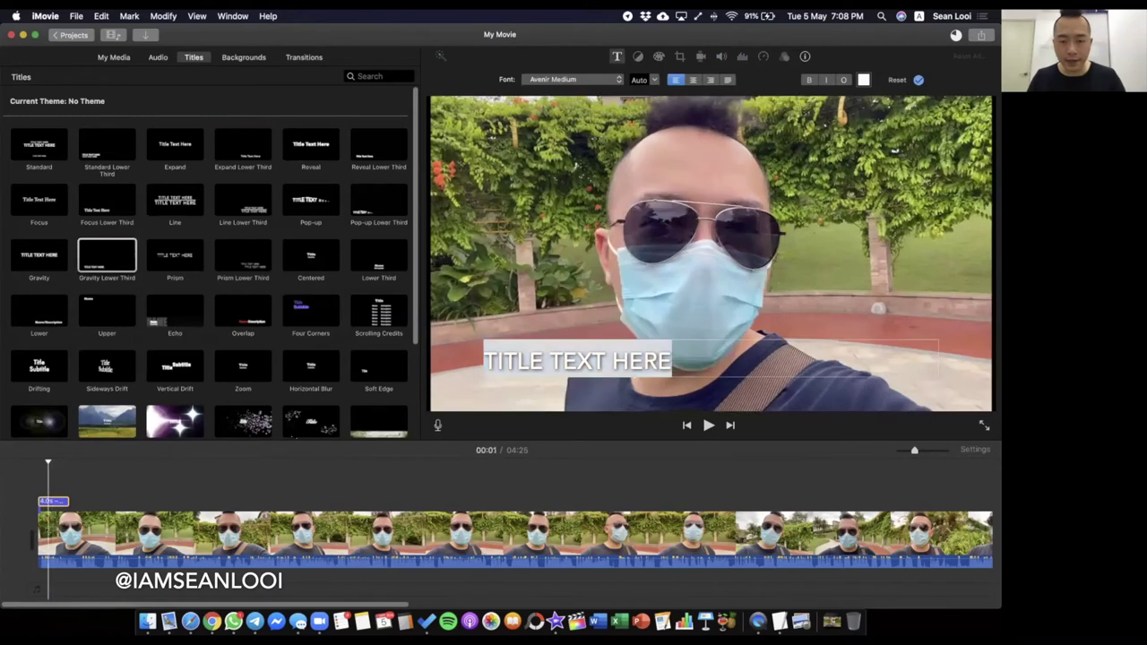
left_click(539, 362)
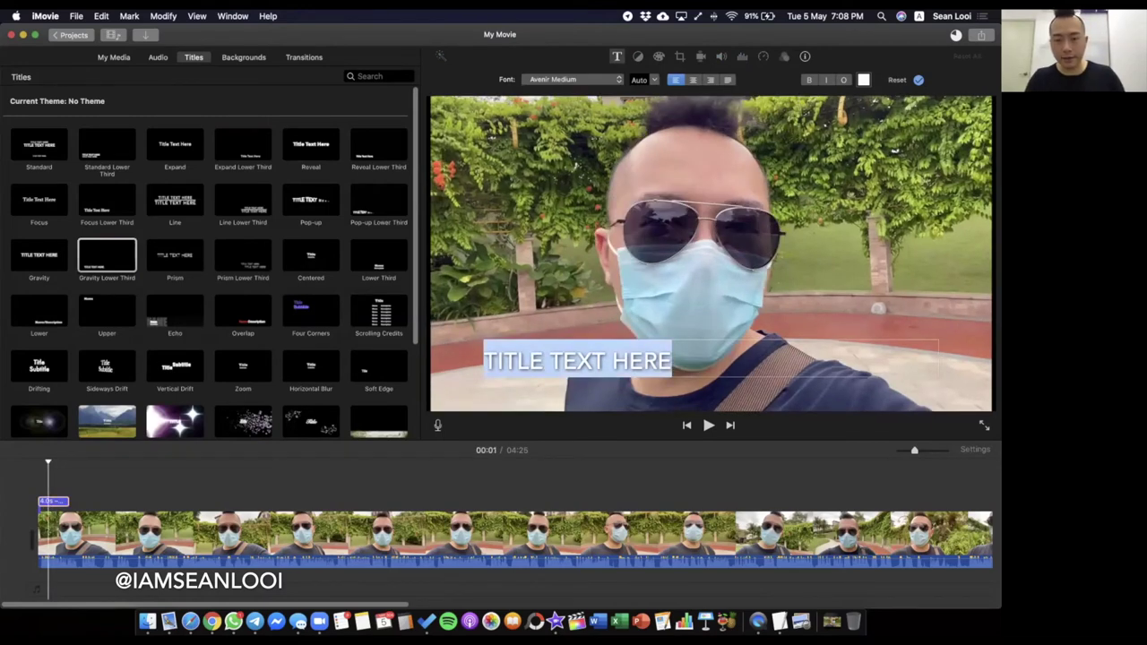
type("@IAMSEANLOOI")
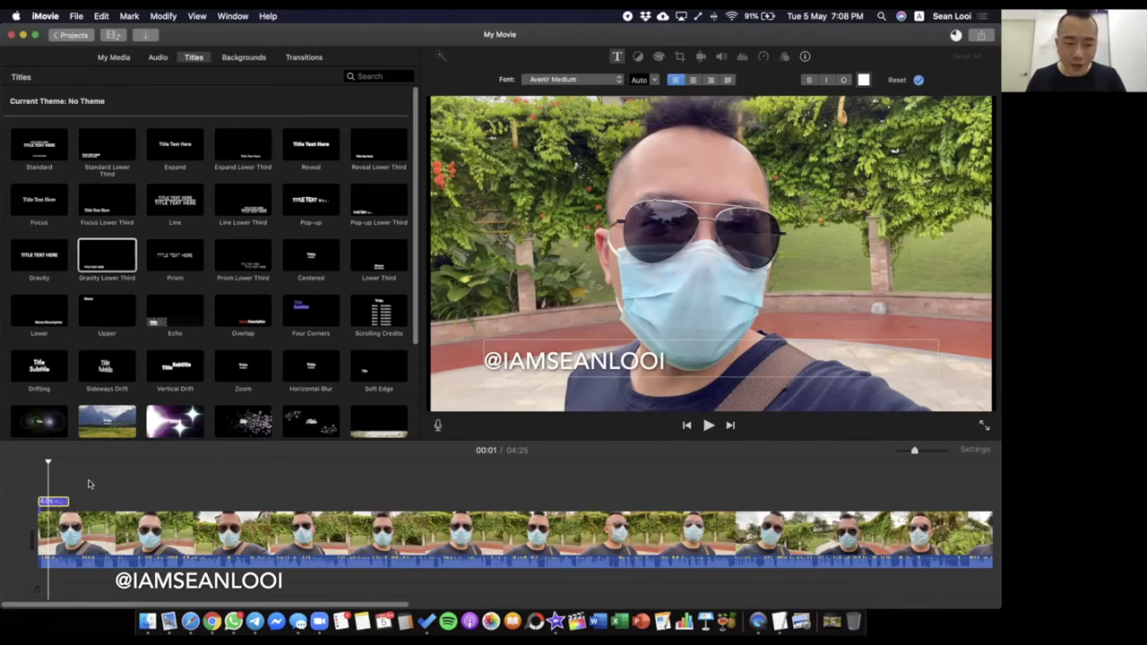
key("super+minus")
key("super+equal")
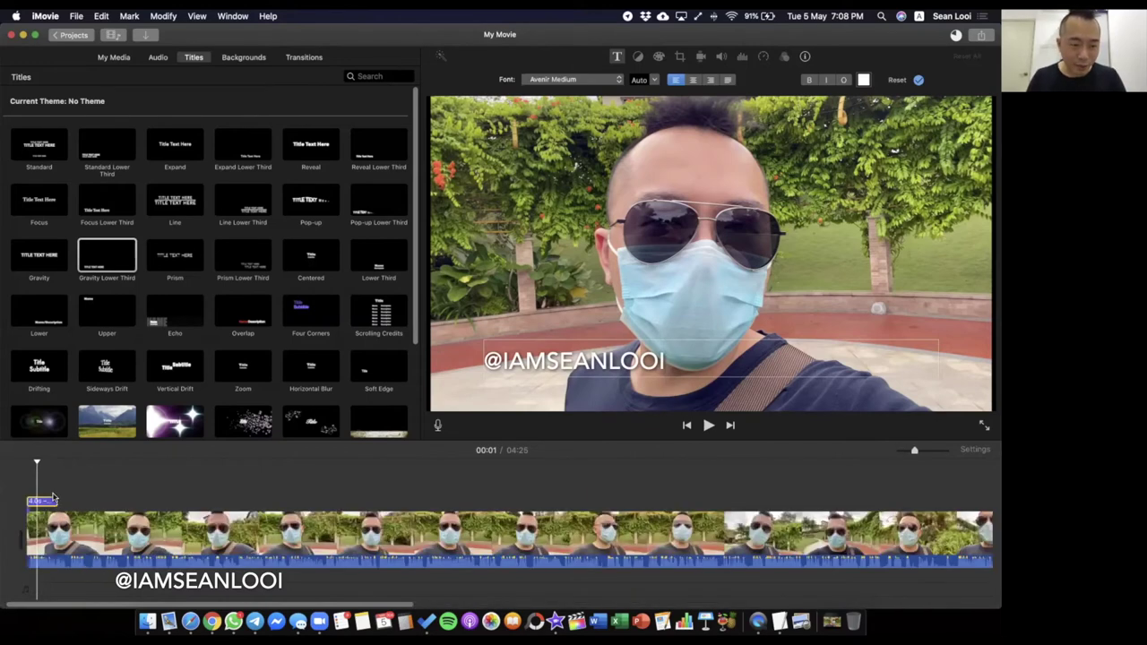
- Stretch the handle title across the whole 4.4-minute clip and play a later section to check it
left_click_drag(52, 503, 950, 481)
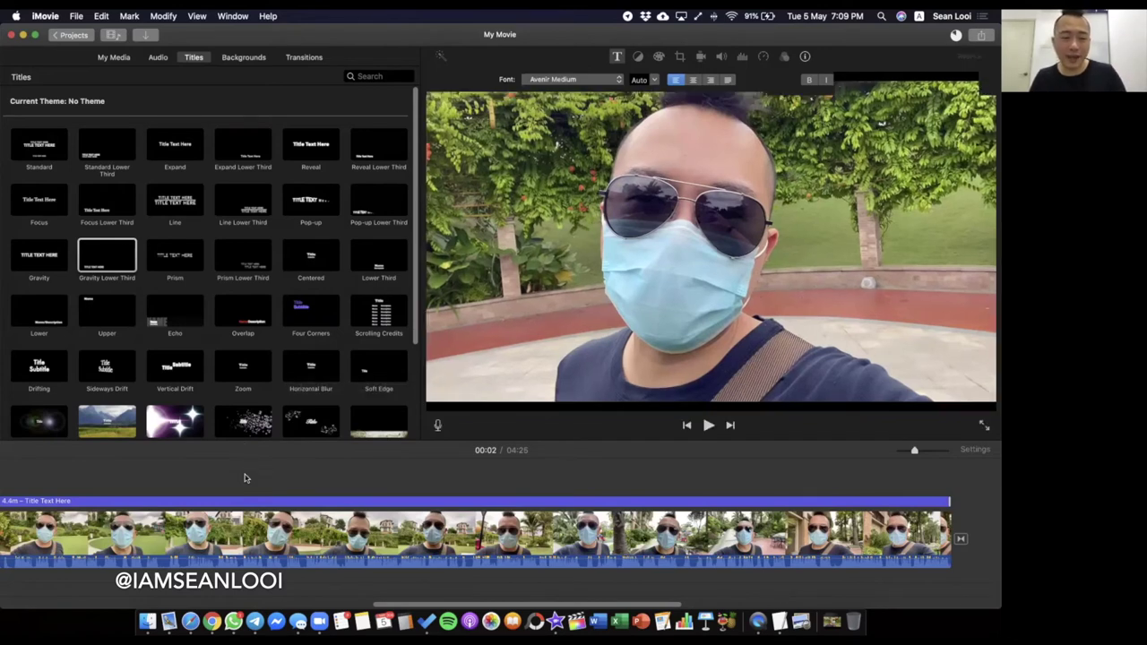
left_click(246, 476)
key("space")
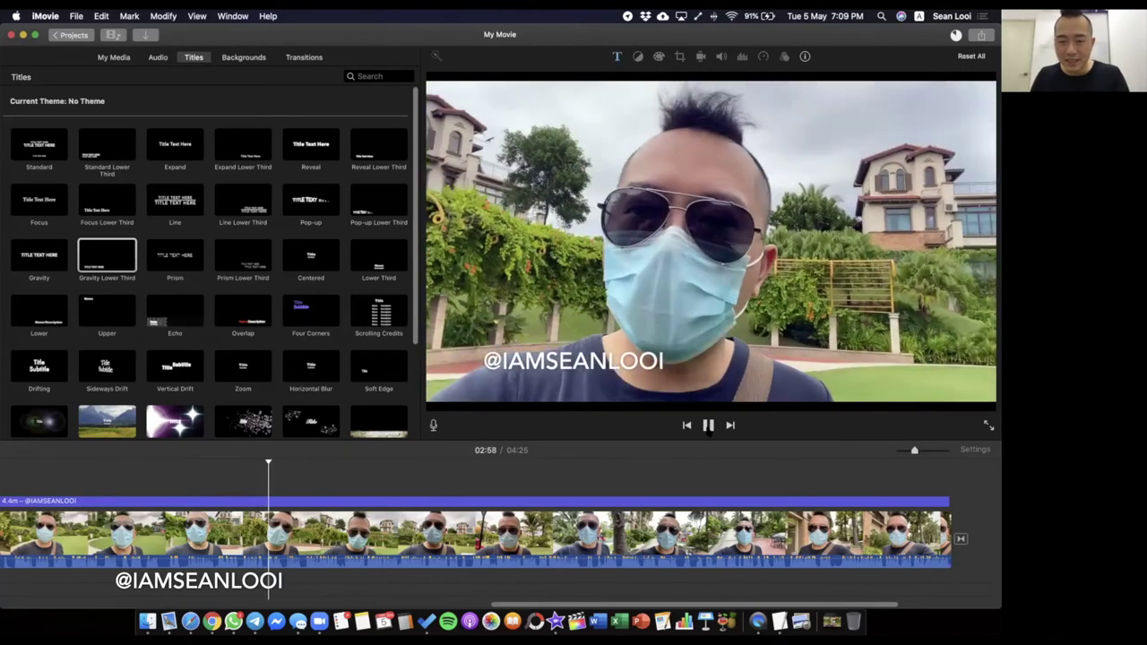
left_click(709, 426)
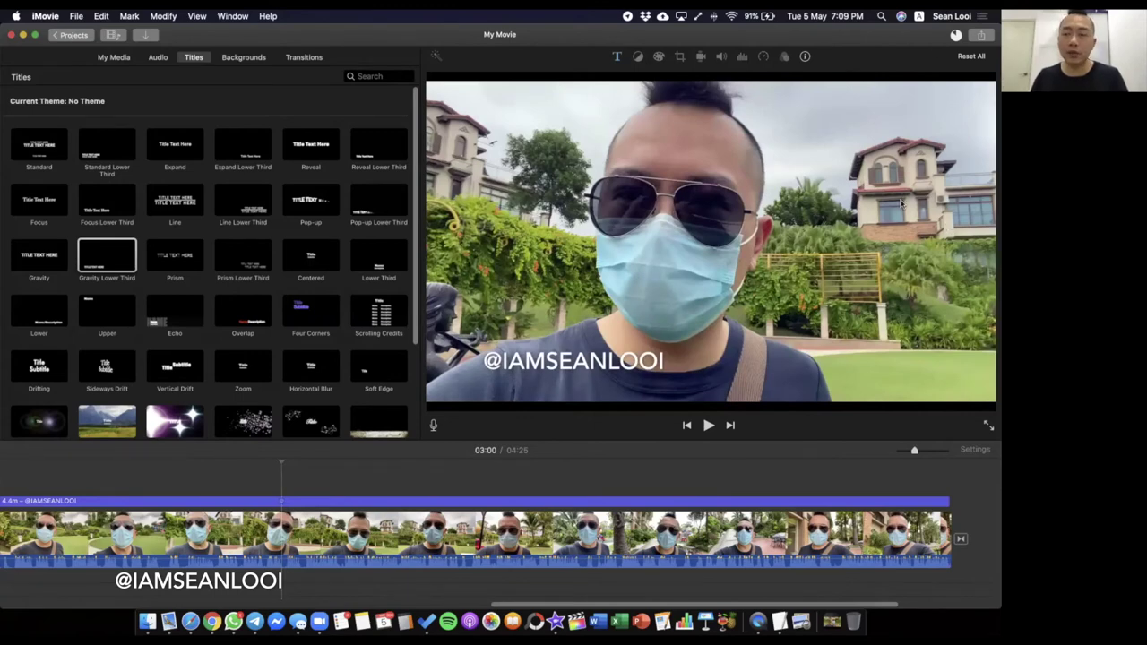
- Export the movie as a 4K High-quality file titled '200505 - Nobody Cares About Your Product'
left_click(983, 36)
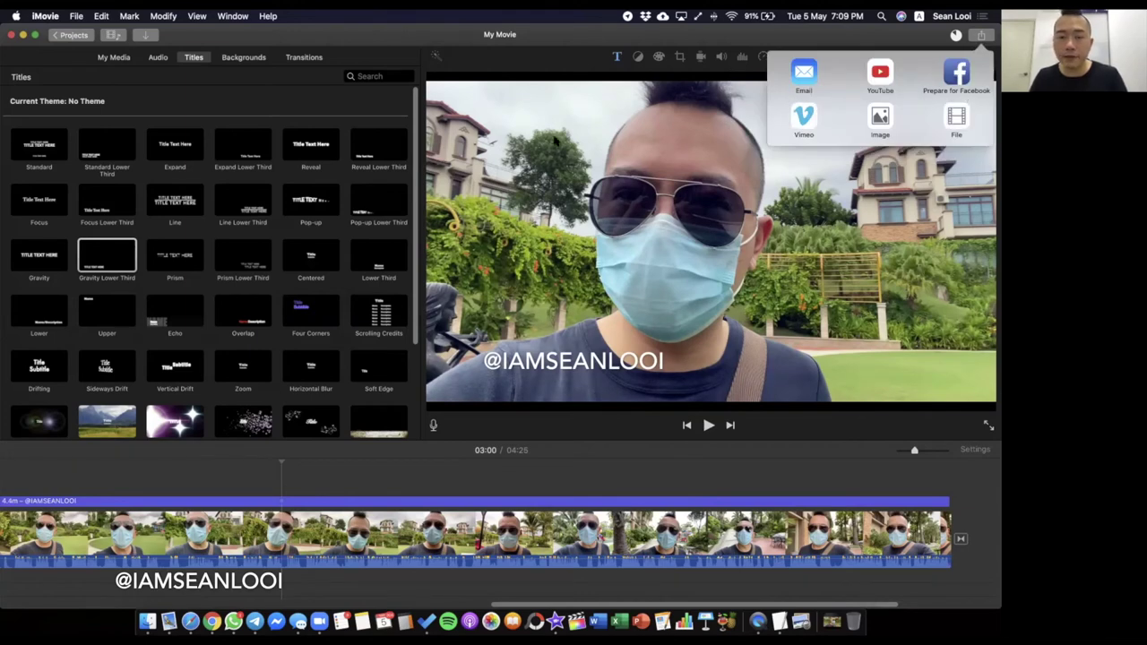
left_click(956, 117)
left_click(561, 227)
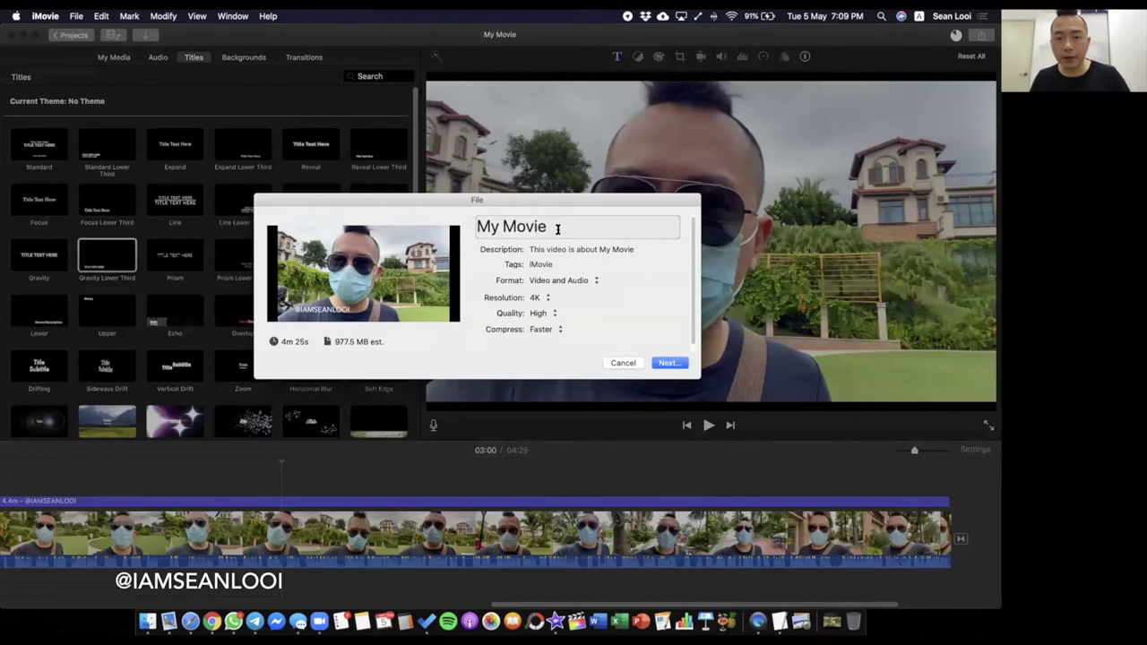
key("super+a")
type("20")
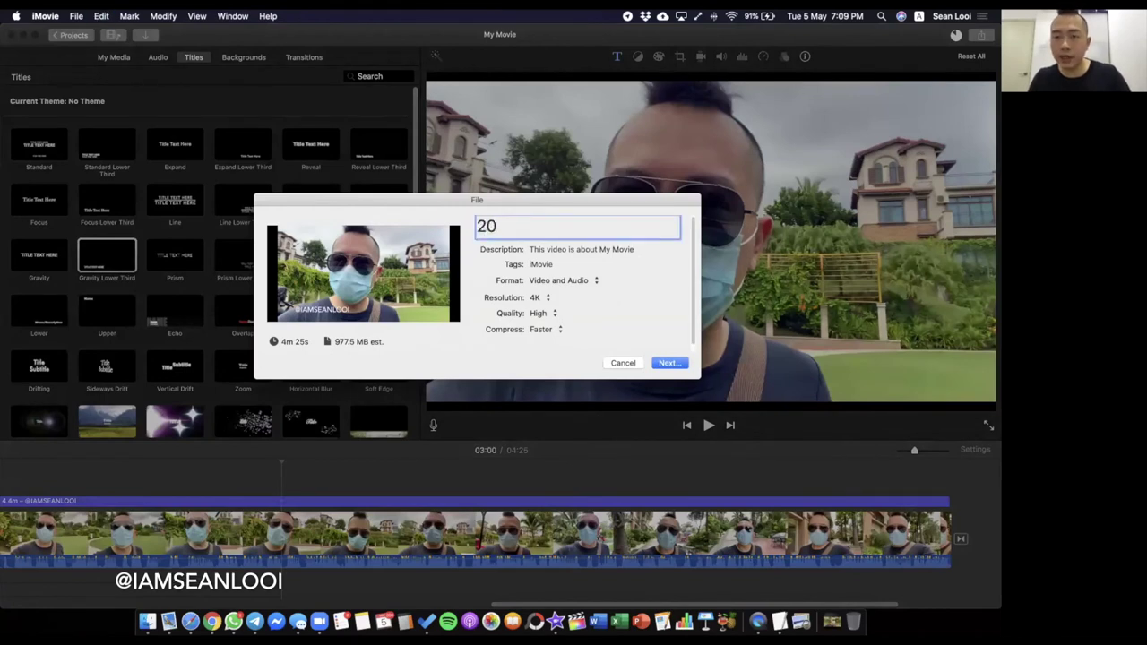
type("0505 - ")
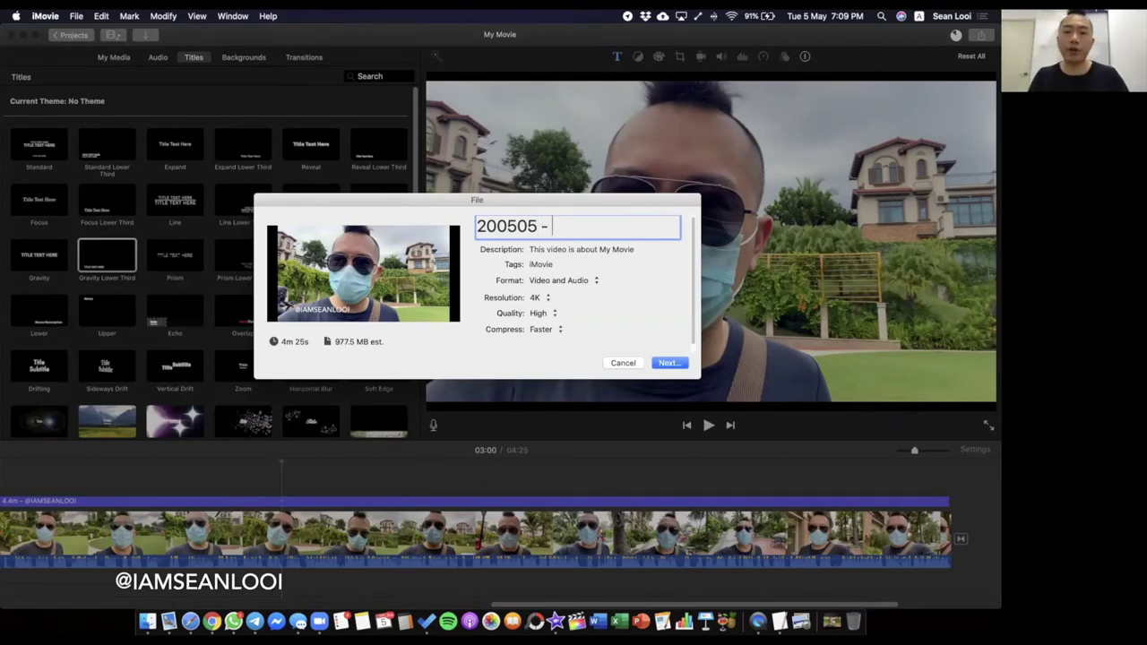
type("Nobody Cares ")
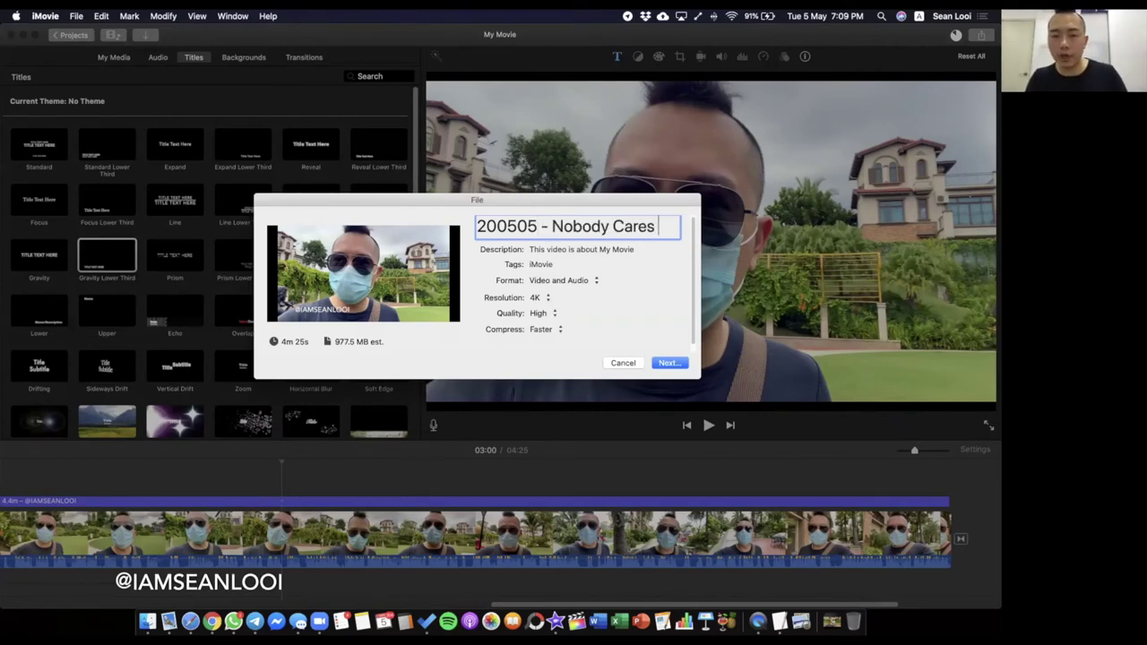
type("About Your Product")
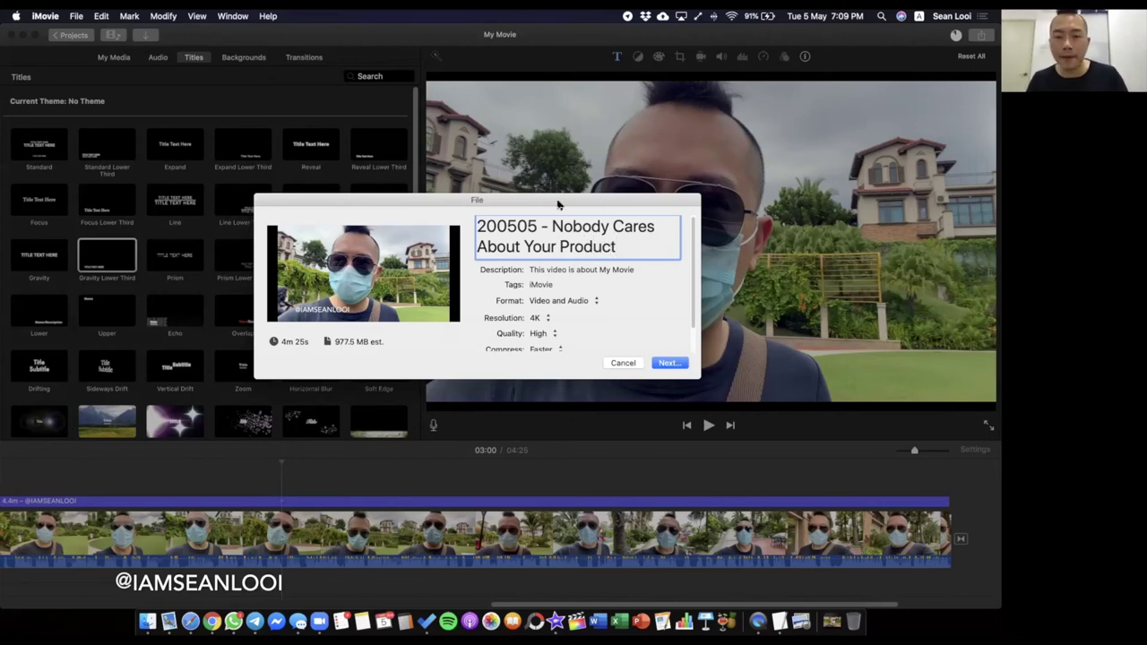
left_click(670, 363)
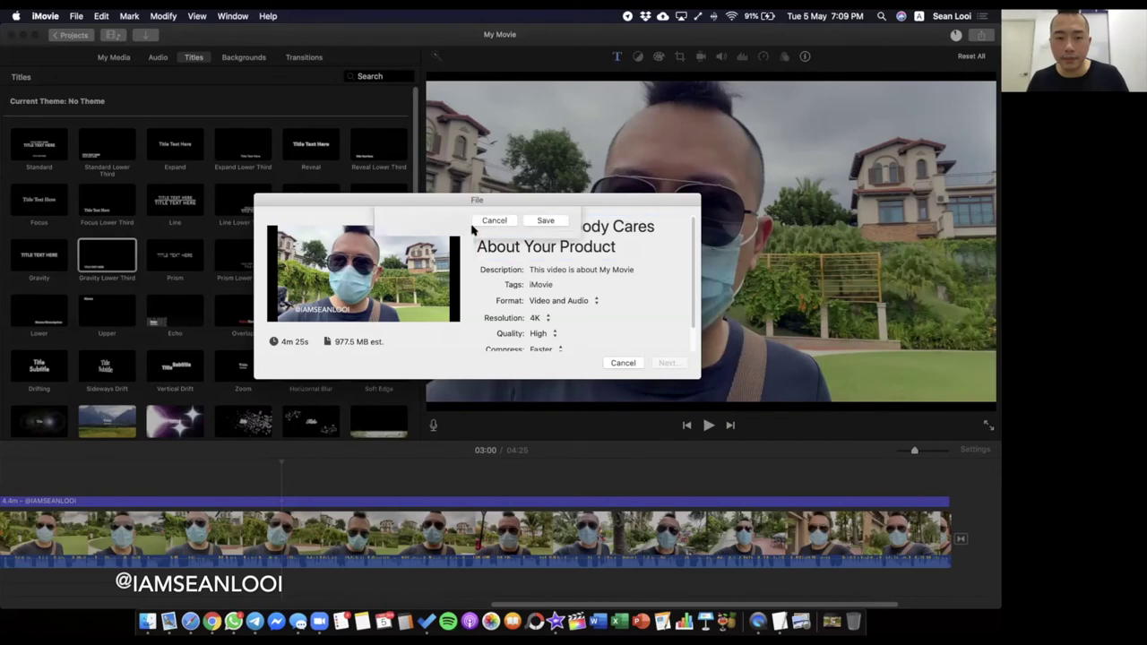
left_click(545, 270)
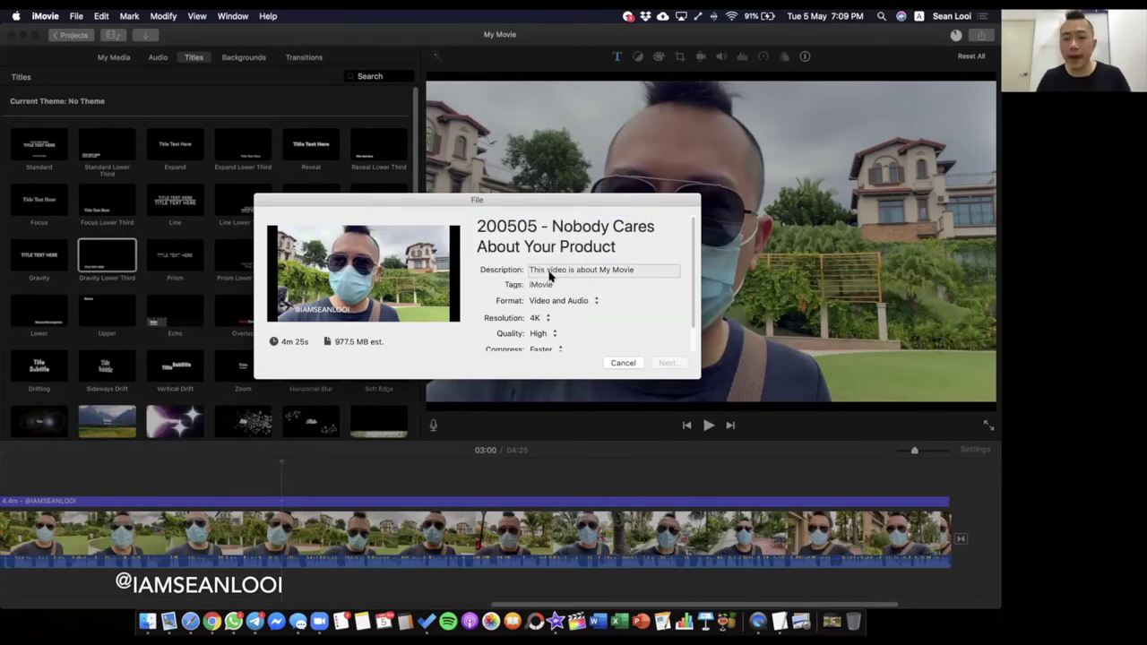